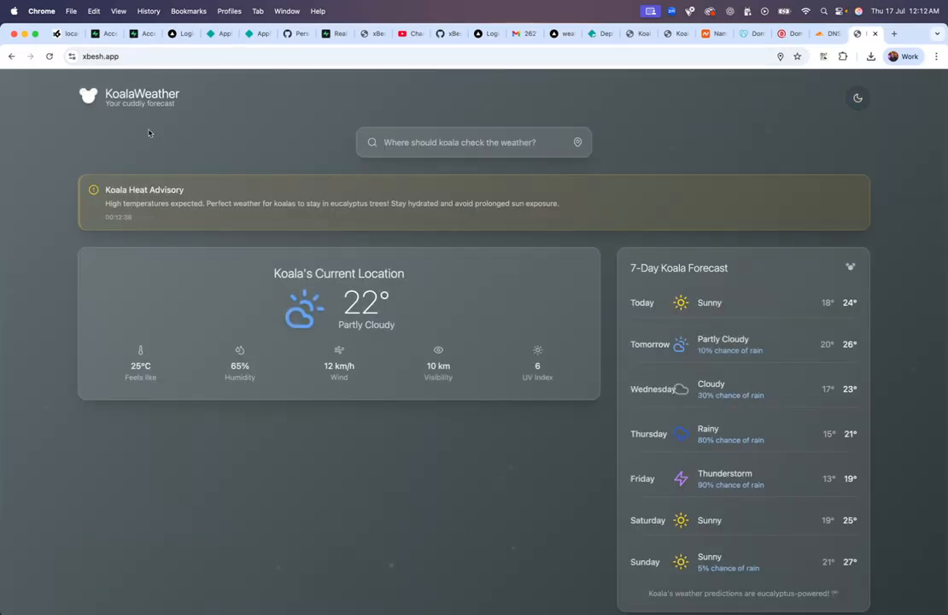
Review the KoalaWeather project in xBesh and its Vercel and Netlify deployments, reloading the Netlify site.
{"action": "left_click", "coordinate": [64, 35]}
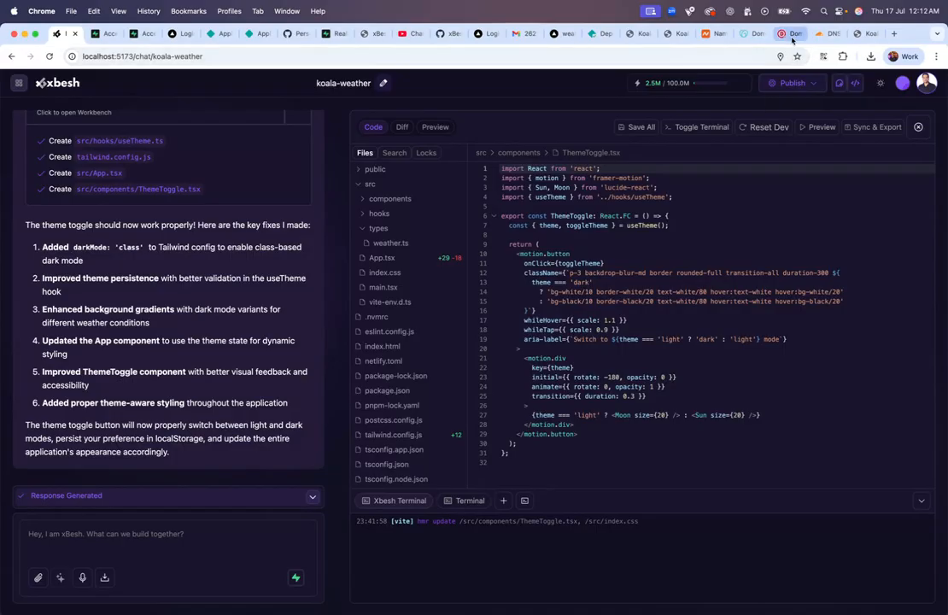
{"action": "left_click", "coordinate": [641, 36]}
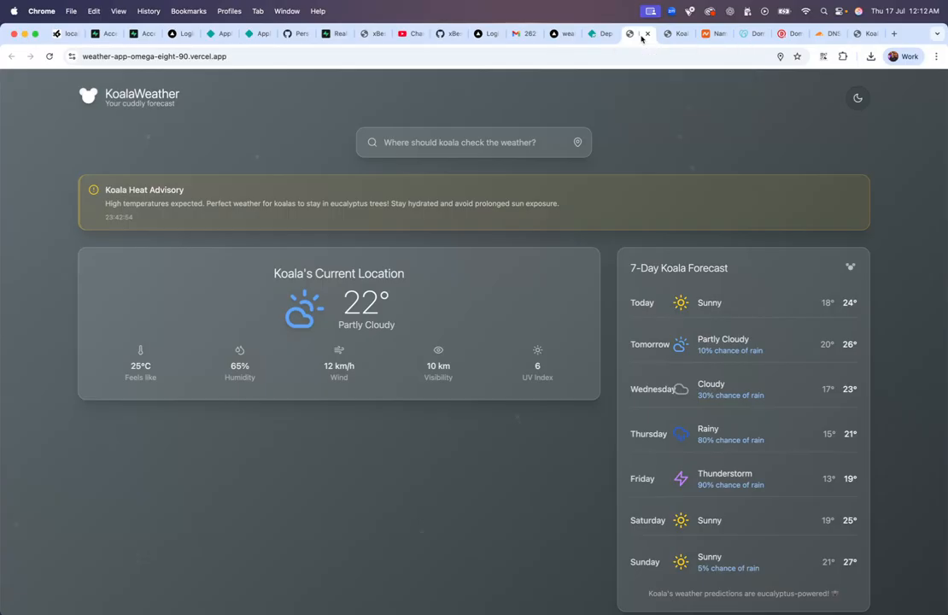
{"action": "left_click", "coordinate": [675, 33]}
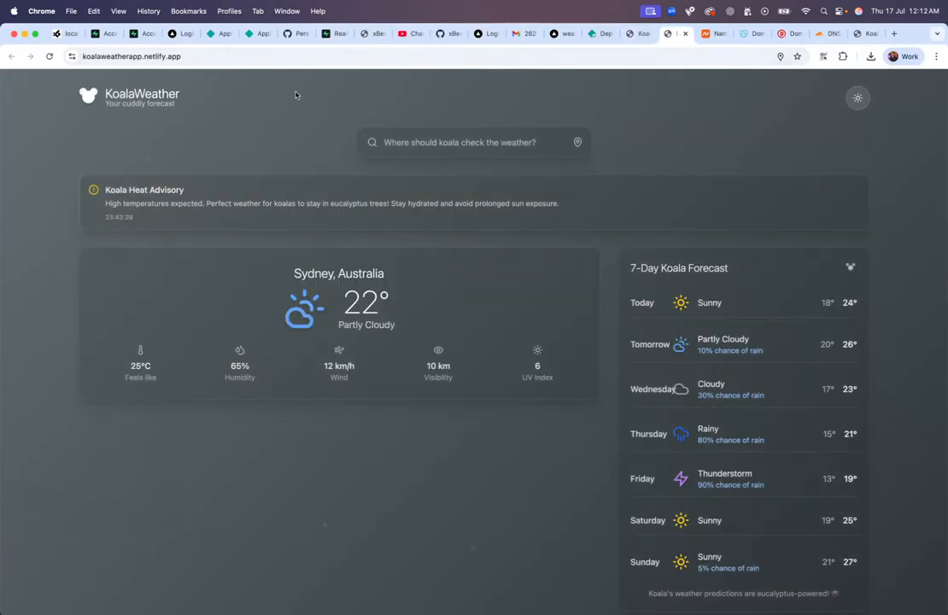
{"action": "left_click", "coordinate": [294, 58]}
{"action": "key", "text": "Return"}
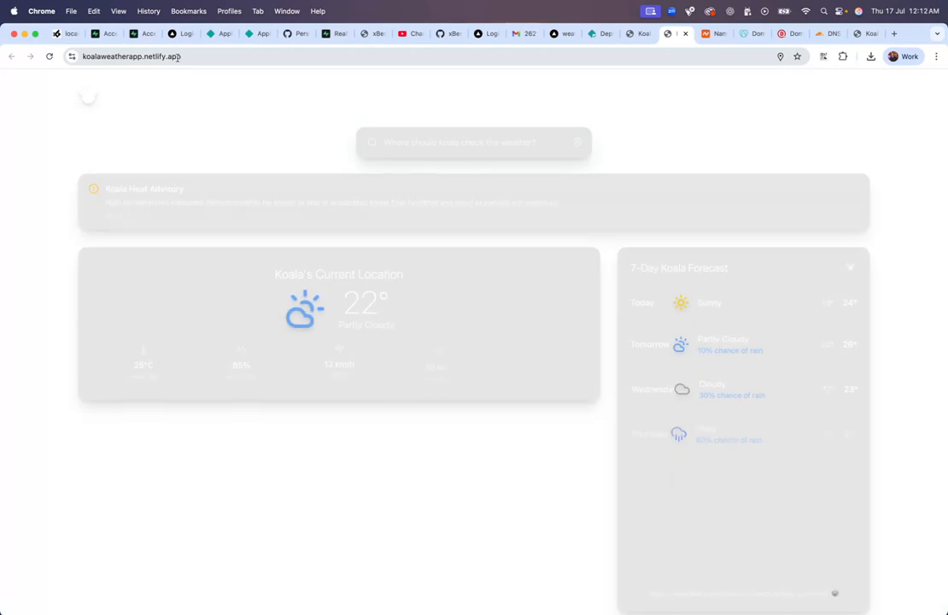
{"action": "left_click", "coordinate": [195, 57]}
{"action": "key", "text": "Return"}
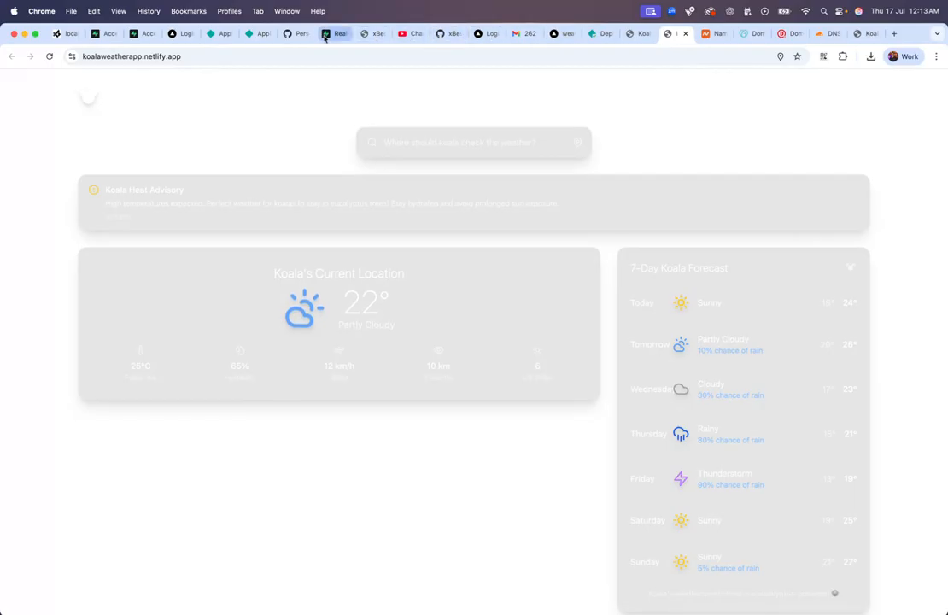
Switch to the Netlify dashboard and open the domain management settings of the koalaweatherapp project.
{"action": "left_click", "coordinate": [252, 36]}
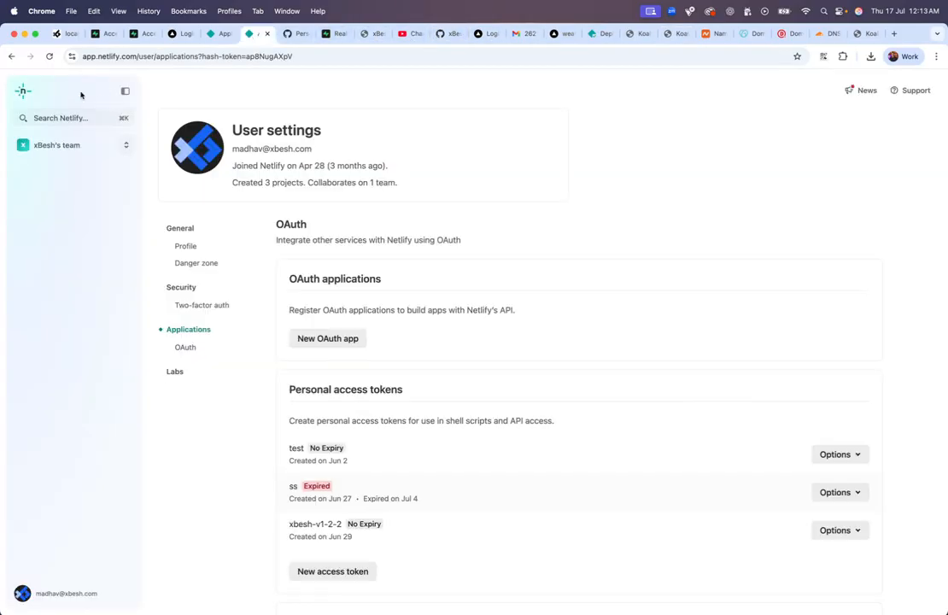
{"action": "left_click", "coordinate": [24, 91]}
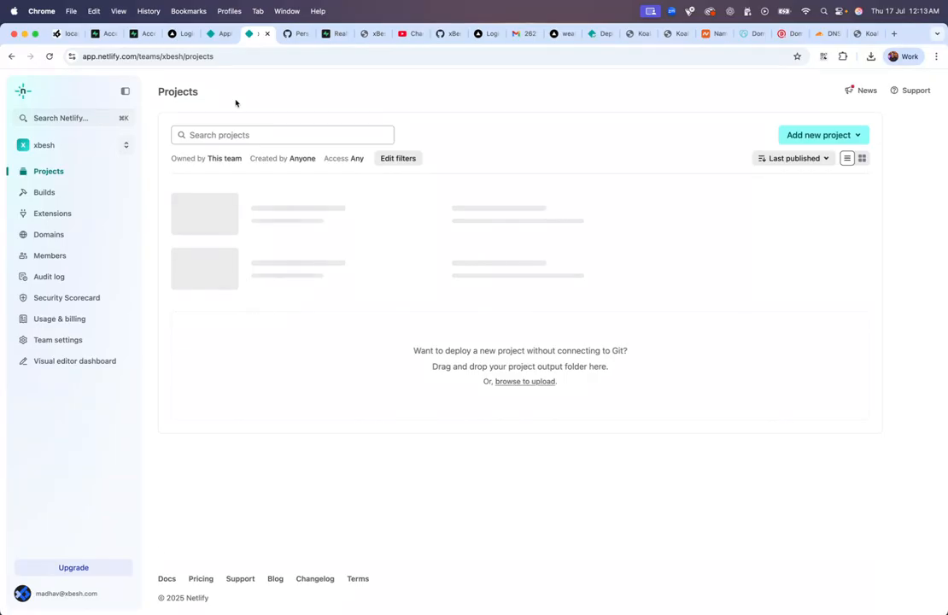
{"action": "left_click", "coordinate": [290, 209]}
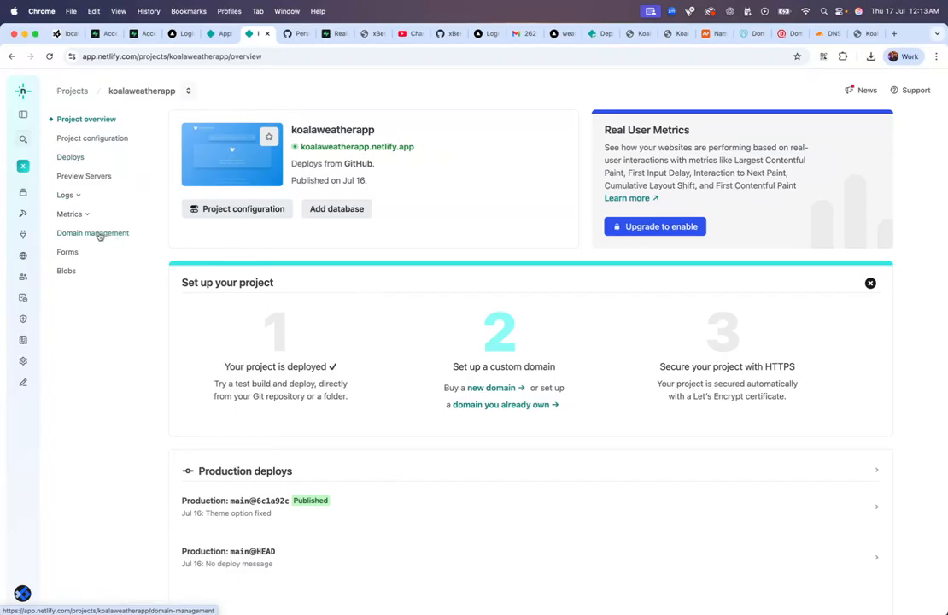
{"action": "left_click", "coordinate": [100, 235]}
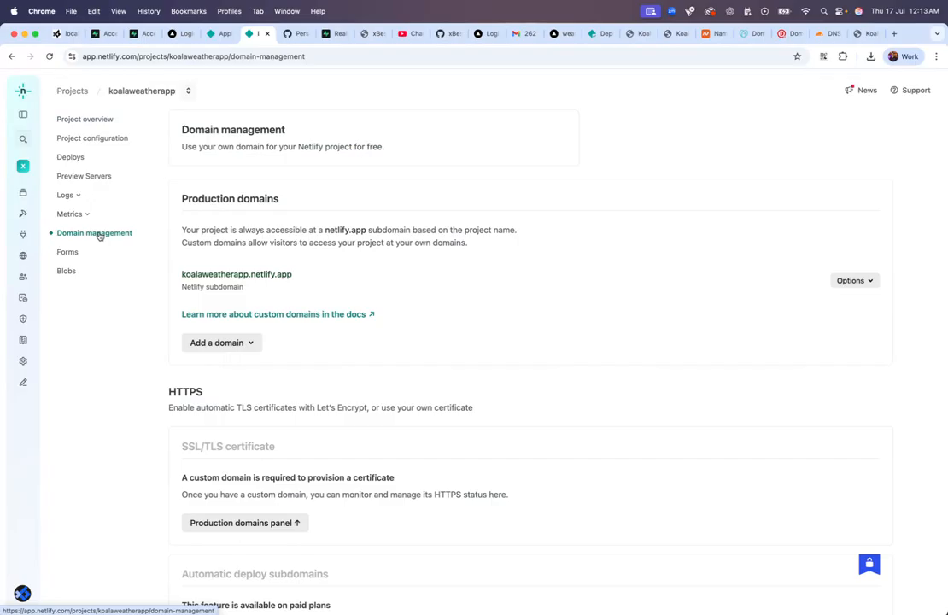
{"action": "scroll", "coordinate": [372, 293], "scroll_direction": "down", "scroll_amount": 3}
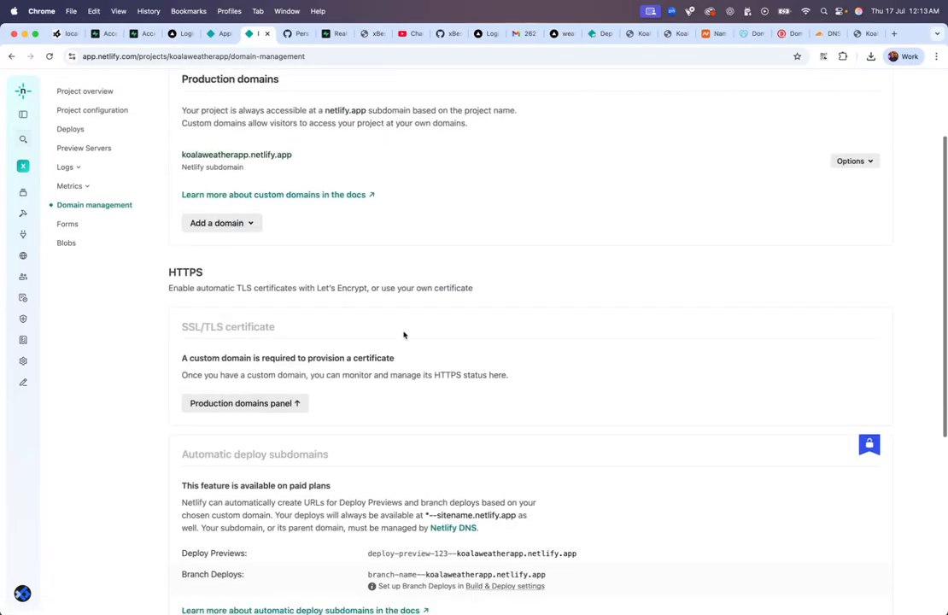
Enter koalaweather.xbesh.app as an already owned custom domain for the project and submit it for verification.
{"action": "left_click", "coordinate": [253, 223]}
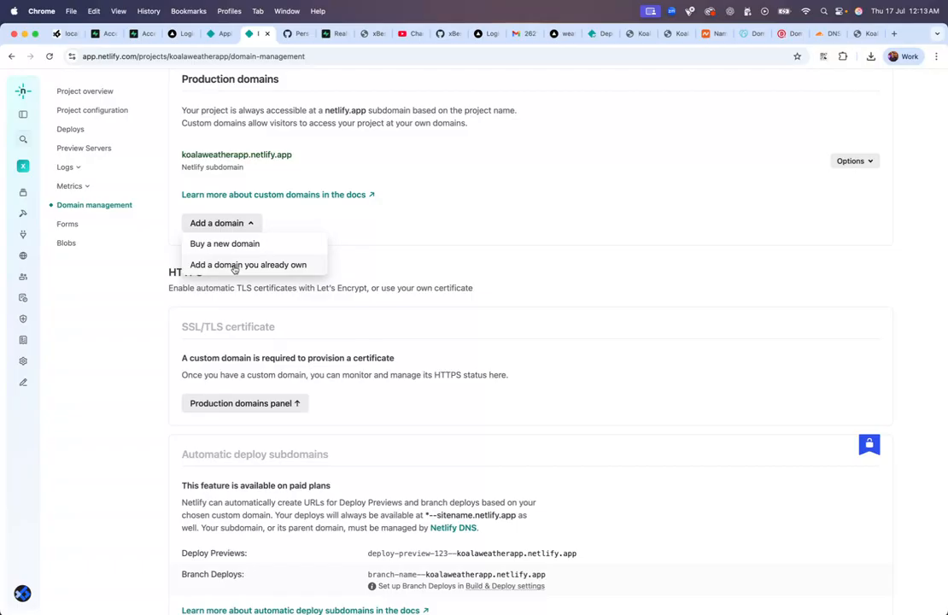
{"action": "left_click", "coordinate": [234, 267]}
{"action": "left_click", "coordinate": [385, 216]}
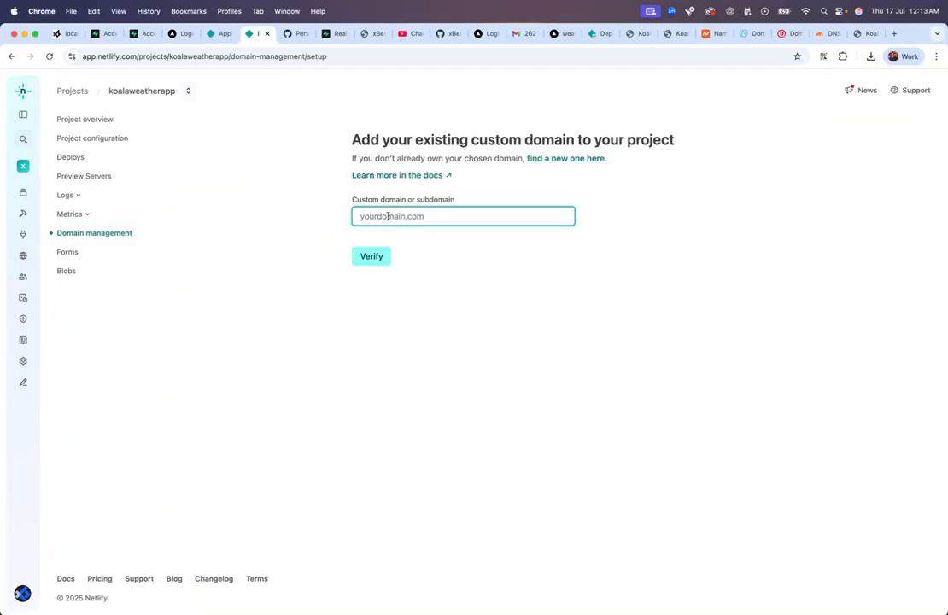
{"action": "type", "text": "netlify.xbesh.app"}
{"action": "double_click", "coordinate": [372, 219]}
{"action": "type", "text": "koalaweather.xbesh.app"}
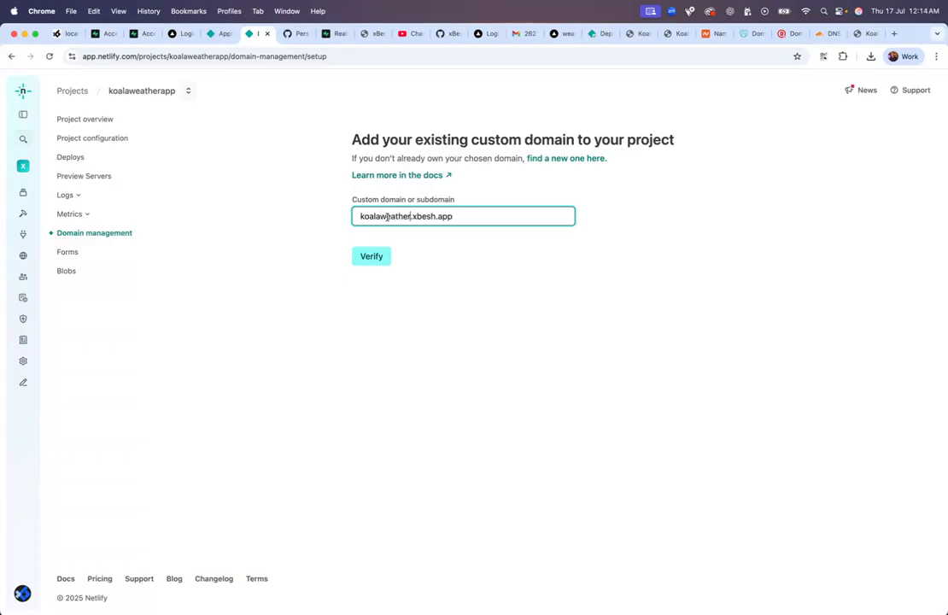
{"action": "triple_click", "coordinate": [390, 218]}
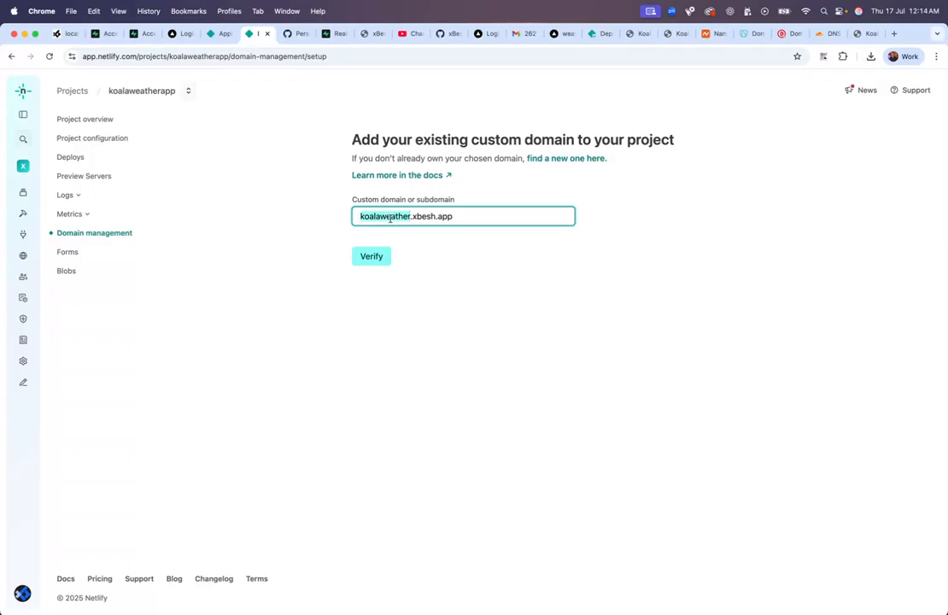
{"action": "key", "text": "super+c"}
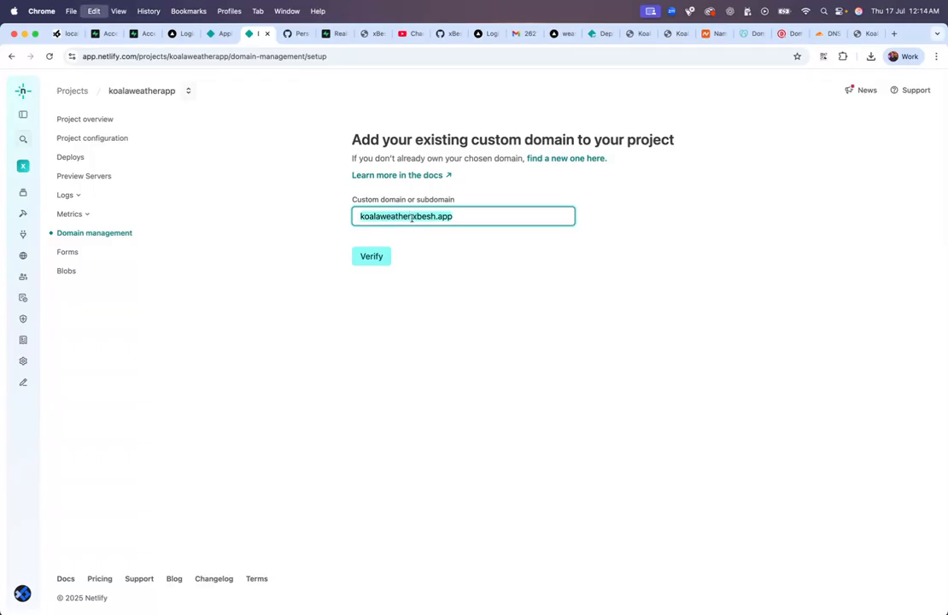
{"action": "left_click", "coordinate": [376, 256]}
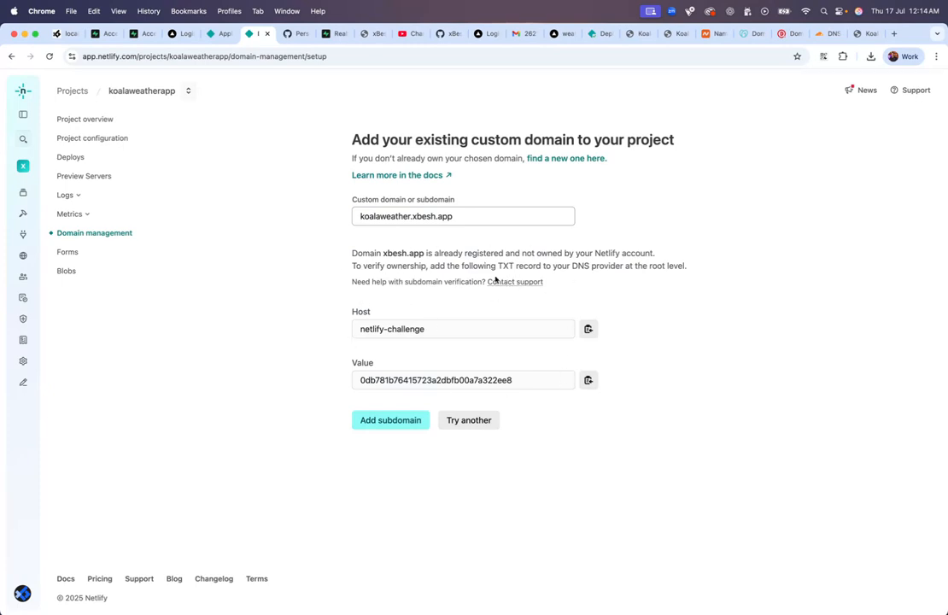
Check the TXT record requirement against the Cloudflare DNS records and copy the record's host from Netlify.
{"action": "left_click_drag", "start_coordinate": [478, 266], "coordinate": [541, 266]}
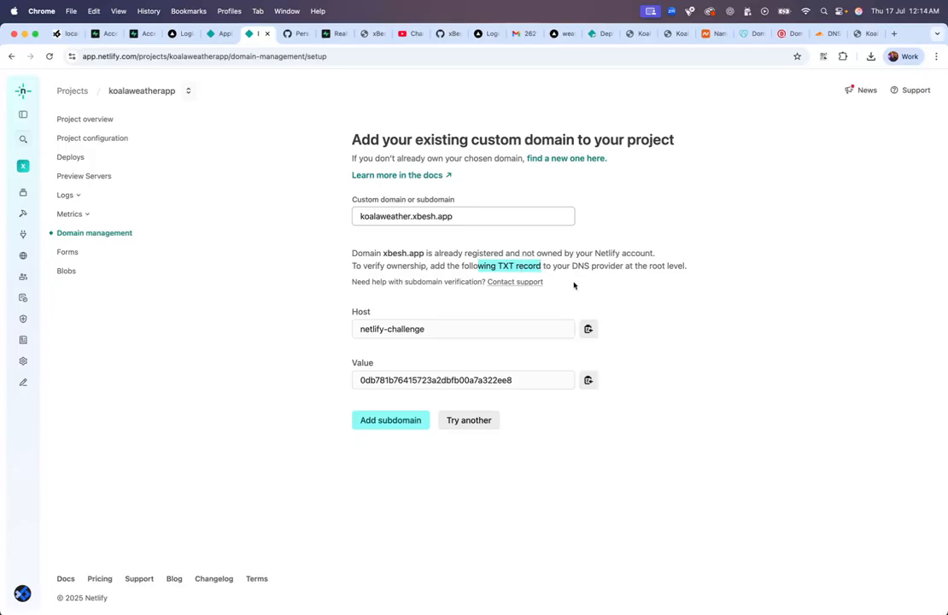
{"action": "key", "text": "super+space"}
{"action": "left_click", "coordinate": [827, 33]}
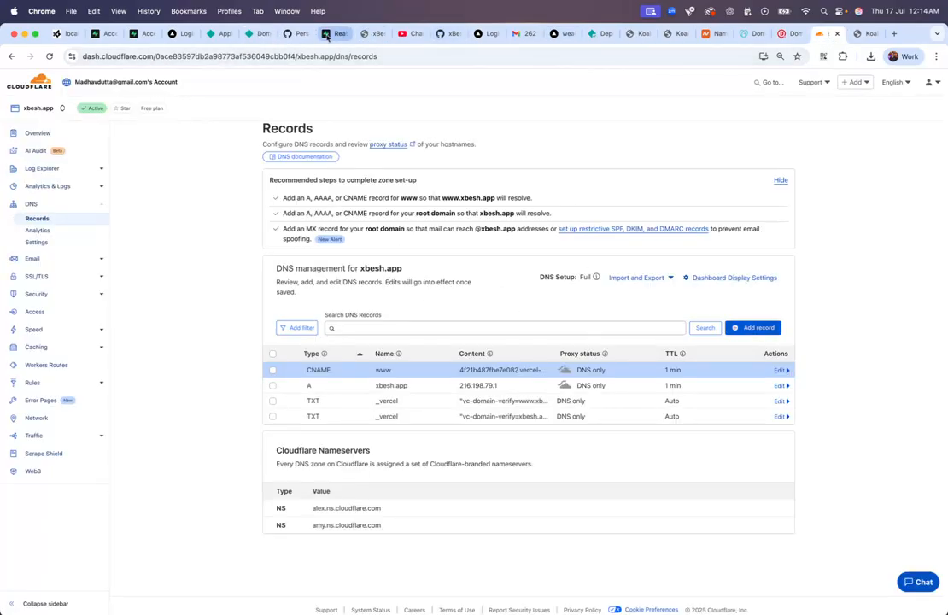
{"action": "left_click", "coordinate": [253, 33]}
{"action": "left_click", "coordinate": [588, 329]}
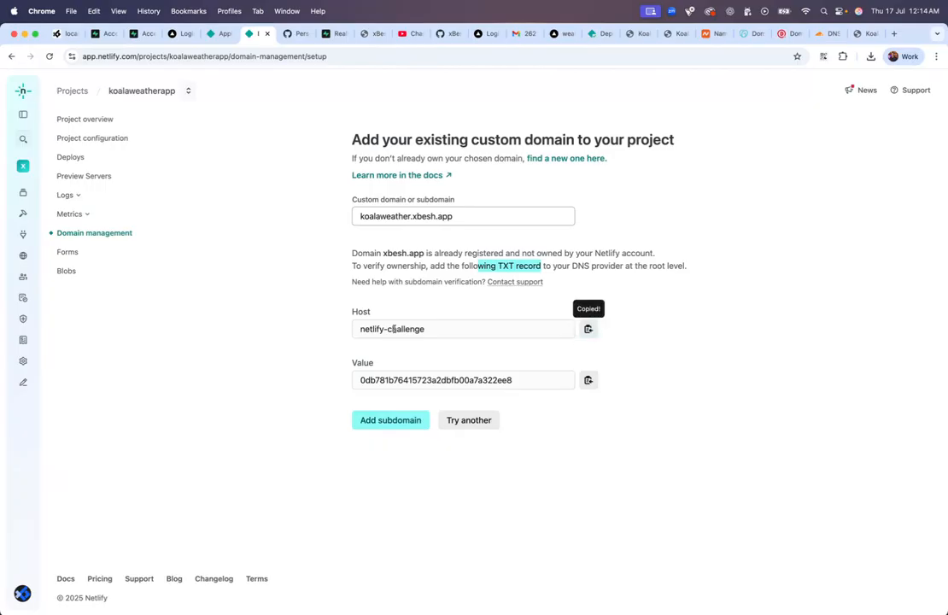
Start a new TXT record named netlify-challenge in the Cloudflare DNS of xbesh.app.
{"action": "left_click", "coordinate": [829, 33]}
{"action": "left_click", "coordinate": [756, 329]}
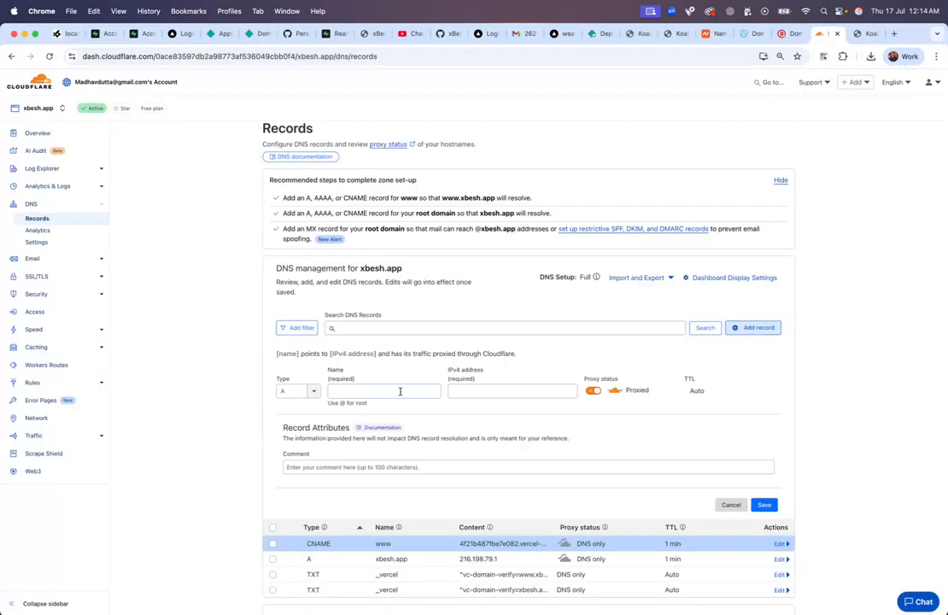
{"action": "left_click", "coordinate": [311, 392]}
{"action": "type", "text": "TXT"}
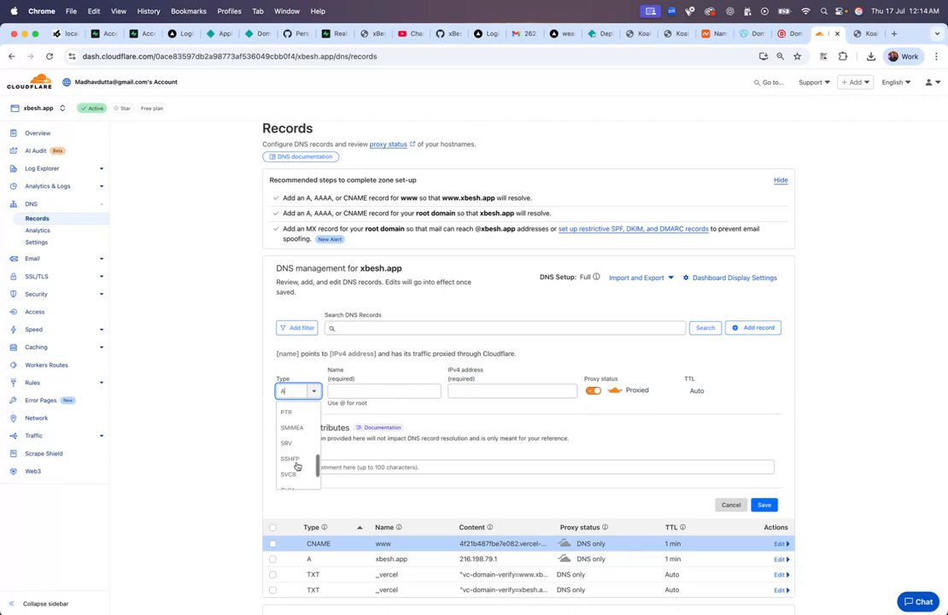
{"action": "left_click", "coordinate": [292, 473]}
{"action": "left_click", "coordinate": [409, 391]}
{"action": "key", "text": "super+v"}
{"action": "left_click", "coordinate": [395, 449]}
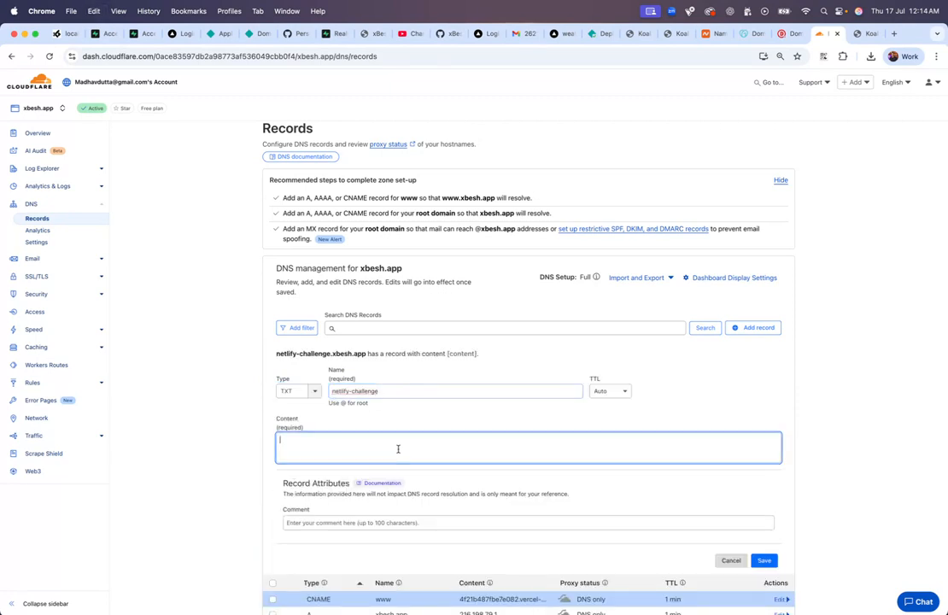
Copy the verification value from Netlify into the TXT record's content in Cloudflare and save the record.
{"action": "left_click", "coordinate": [255, 33]}
{"action": "left_click", "coordinate": [589, 381]}
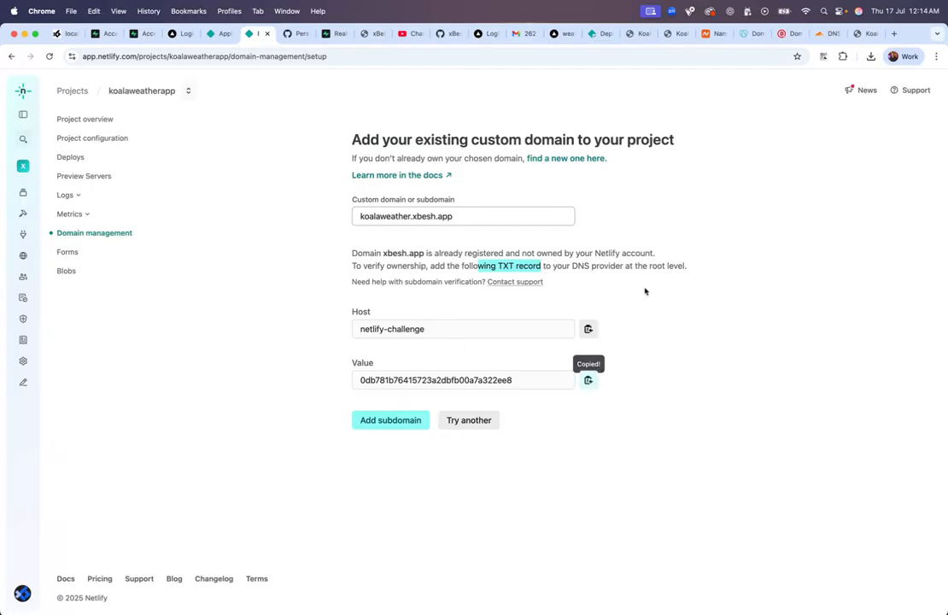
{"action": "left_click", "coordinate": [825, 35]}
{"action": "key", "text": "super+v"}
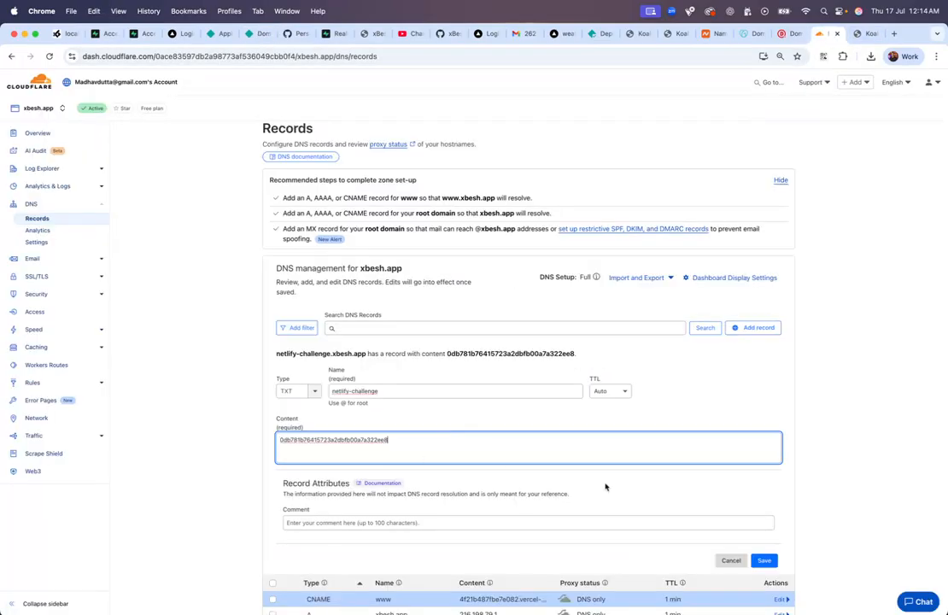
{"action": "left_click", "coordinate": [764, 561]}
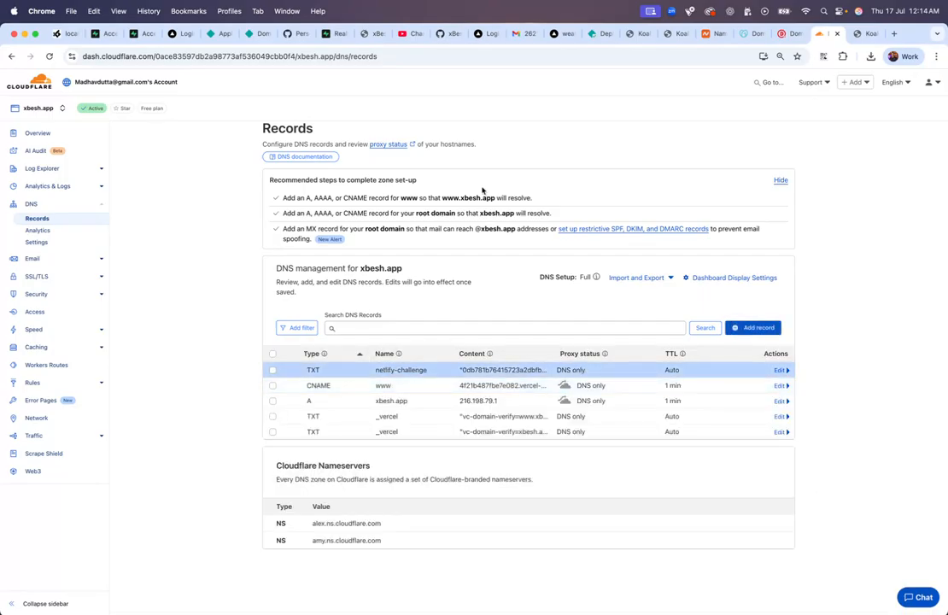
Return to Netlify and add the koalaweather.xbesh.app subdomain to the project.
{"action": "left_click", "coordinate": [259, 33]}
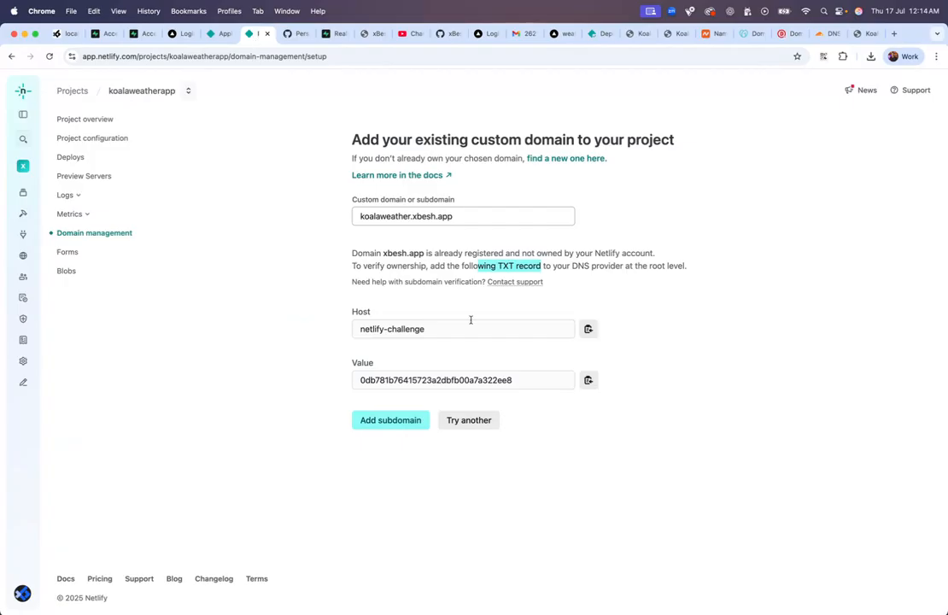
{"action": "left_click", "coordinate": [408, 423]}
{"action": "left_click", "coordinate": [389, 421]}
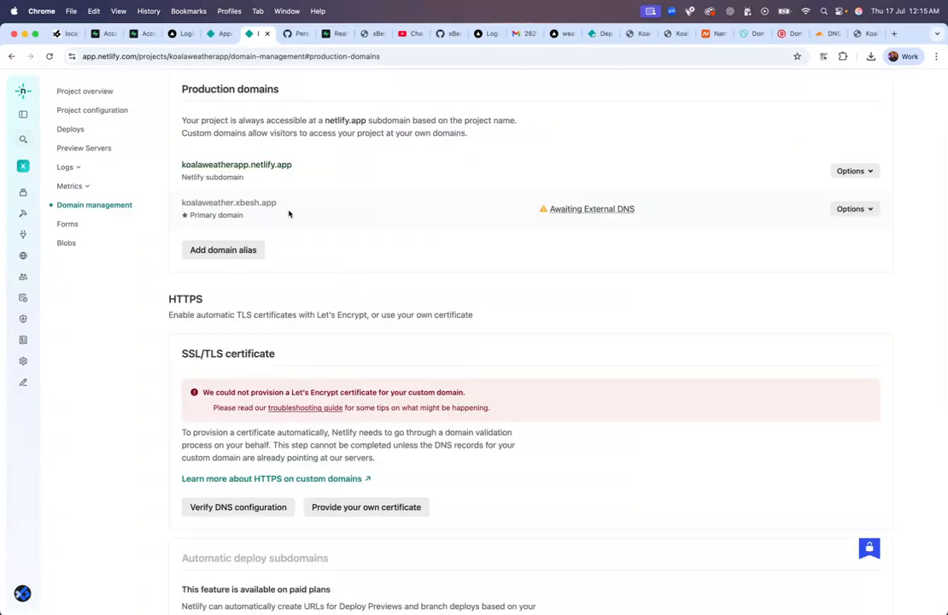
Open the pending external DNS configuration of koalaweather.xbesh.app and copy the CNAME record's host, koalaweather.
{"action": "left_click", "coordinate": [616, 211]}
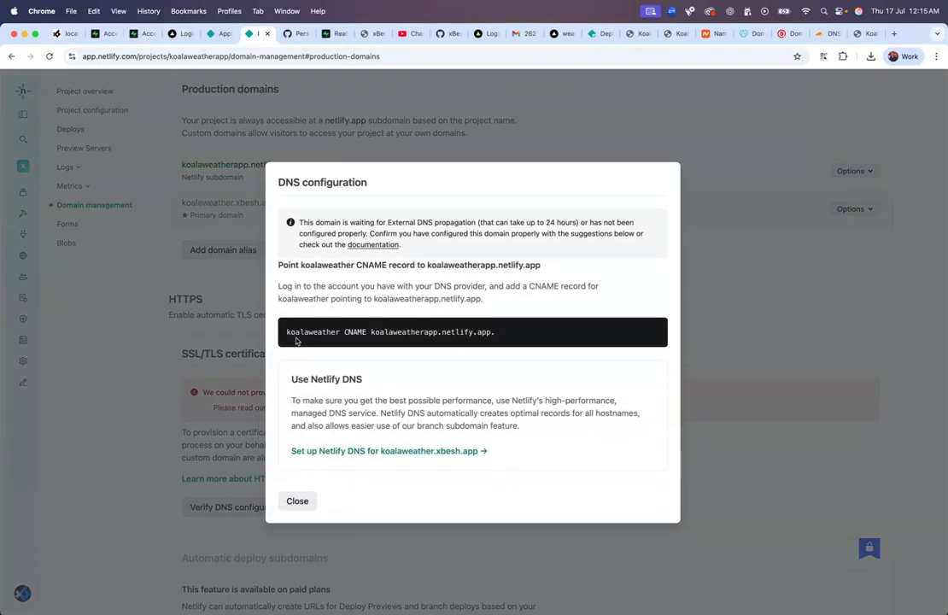
{"action": "double_click", "coordinate": [354, 332]}
{"action": "double_click", "coordinate": [318, 331]}
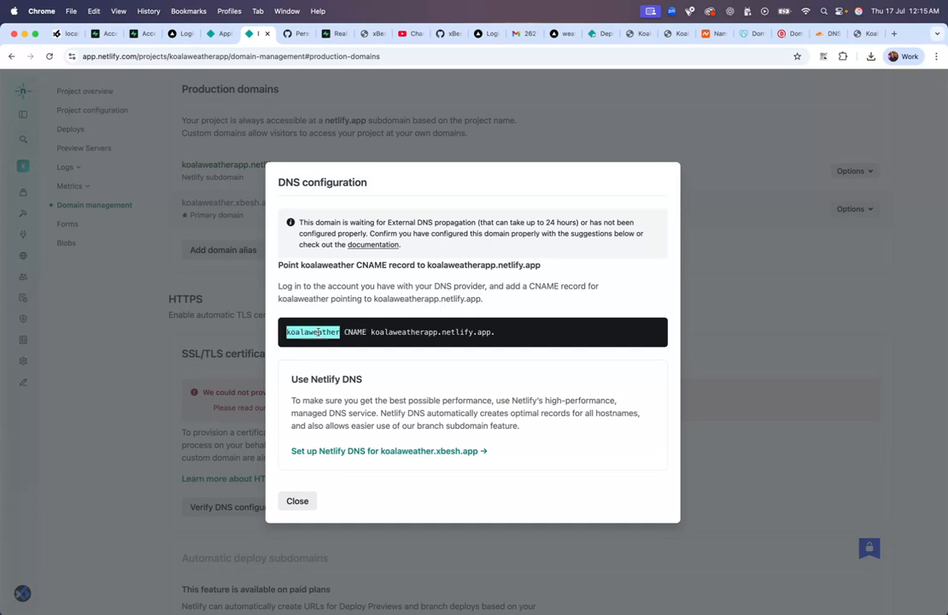
Start a new CNAME record named koalaweather in the Cloudflare DNS of xbesh.app.
{"action": "left_click", "coordinate": [825, 33]}
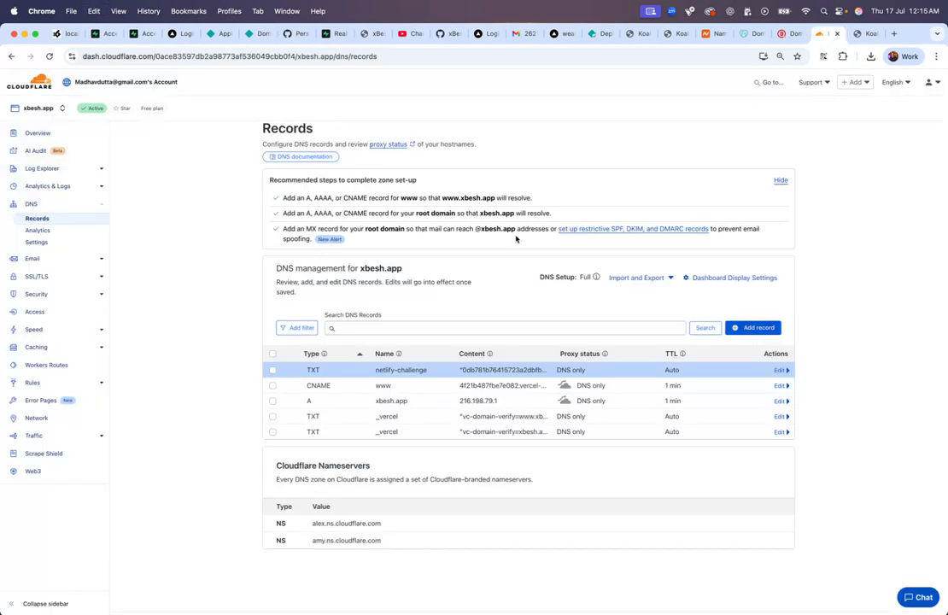
{"action": "left_click", "coordinate": [748, 327]}
{"action": "left_click", "coordinate": [314, 390]}
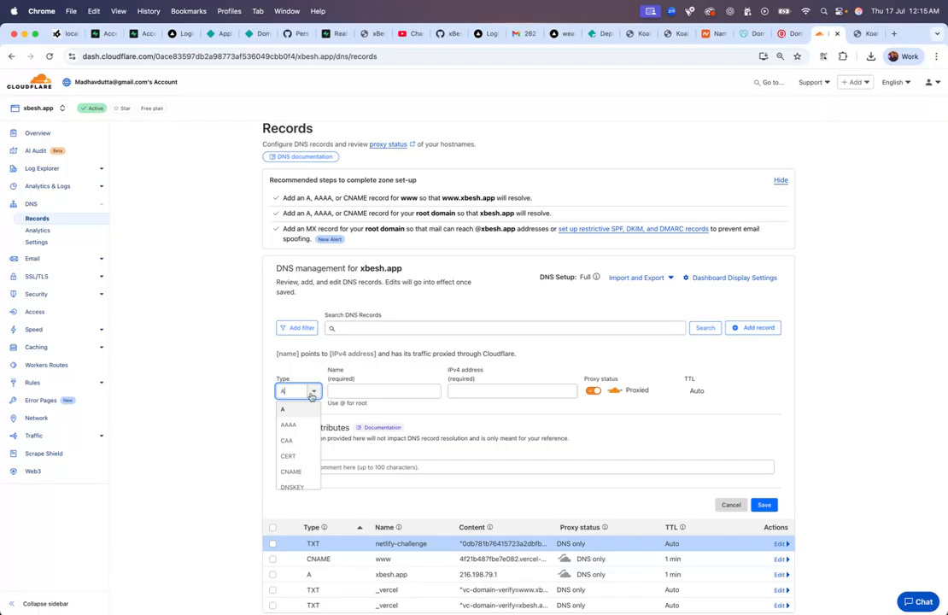
{"action": "left_click", "coordinate": [307, 473]}
{"action": "left_click", "coordinate": [446, 392]}
{"action": "key", "text": "super+v"}
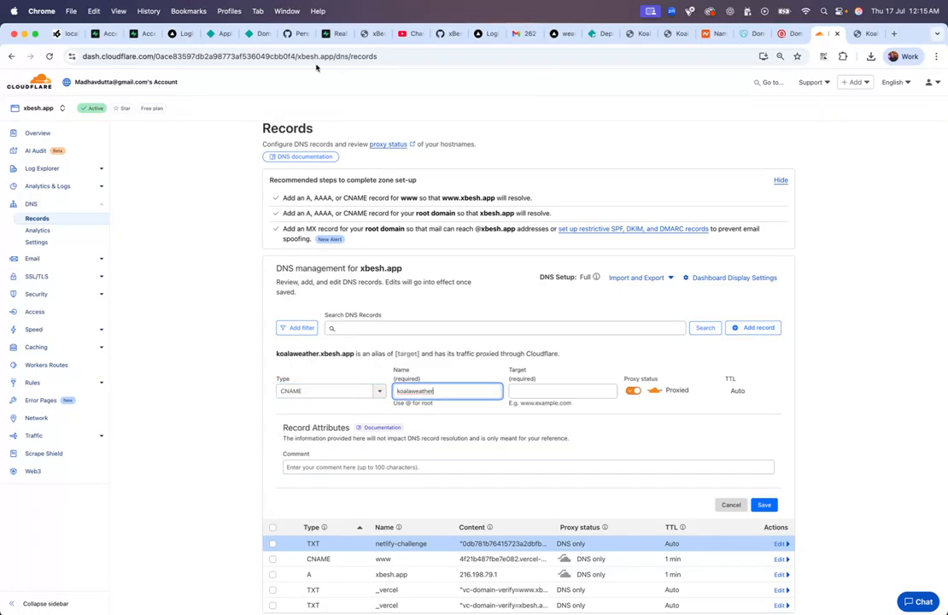
Copy the CNAME target from Netlify's DNS configuration and enter it as koalaweatherapp.netlify.app, without the trailing dot, in the Cloudflare record's target.
{"action": "left_click", "coordinate": [256, 34]}
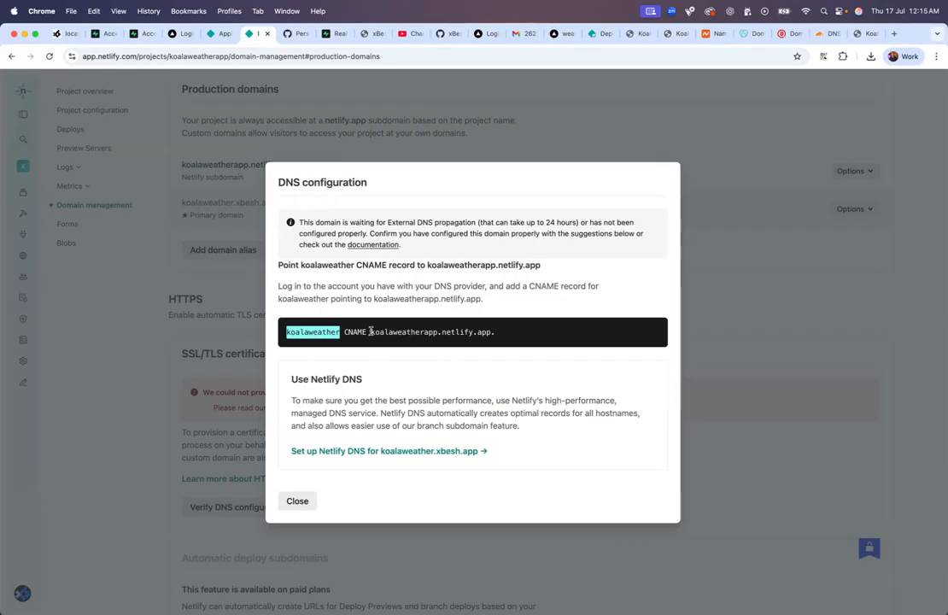
{"action": "left_click_drag", "start_coordinate": [370, 333], "coordinate": [495, 332]}
{"action": "key", "text": "super+c"}
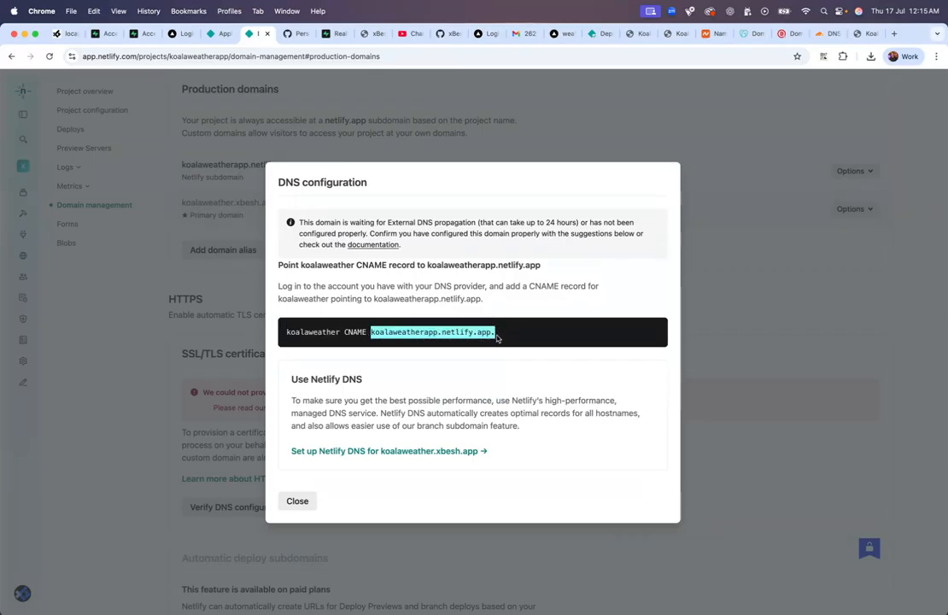
{"action": "left_click", "coordinate": [870, 35]}
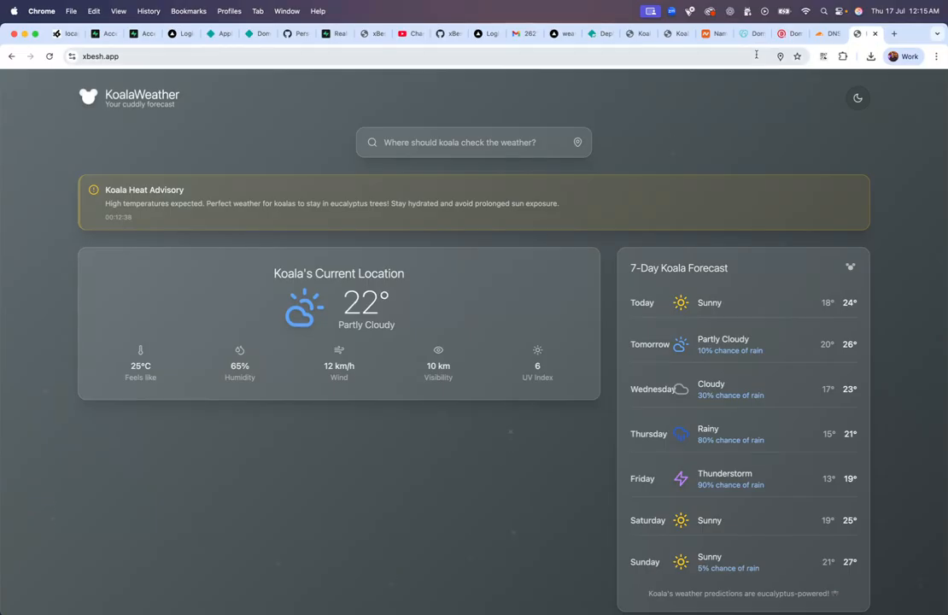
{"action": "left_click", "coordinate": [823, 35]}
{"action": "left_click", "coordinate": [535, 389]}
{"action": "key", "text": "super+v"}
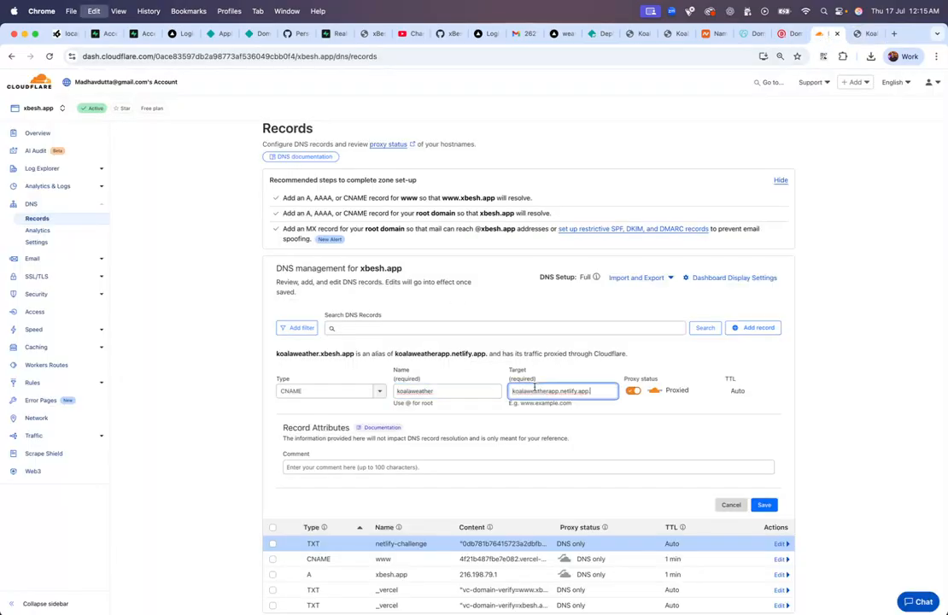
{"action": "key", "text": "BackSpace"}
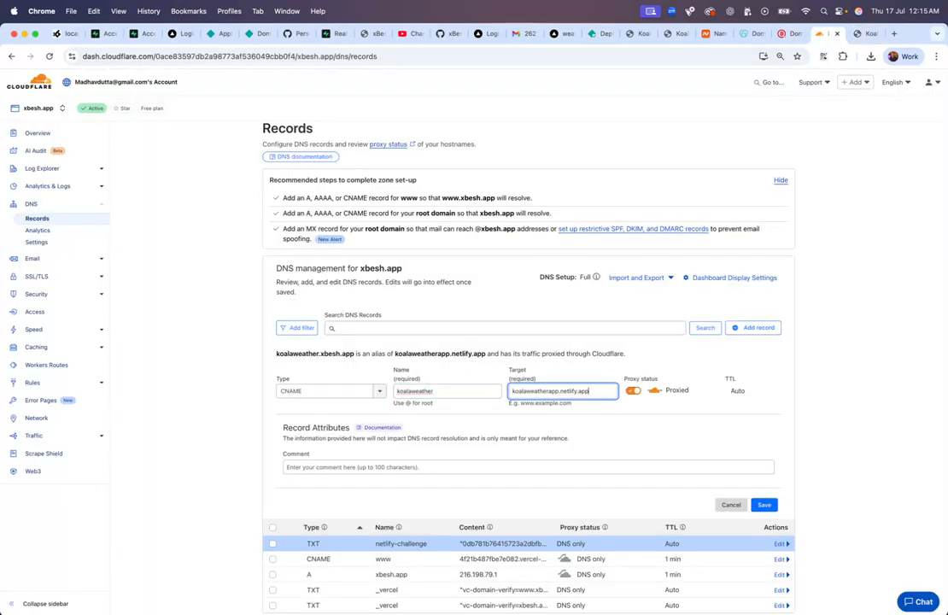
Switch the koalaweather CNAME record to DNS only, set its TTL to 1 min, and save it.
{"action": "left_click", "coordinate": [633, 392]}
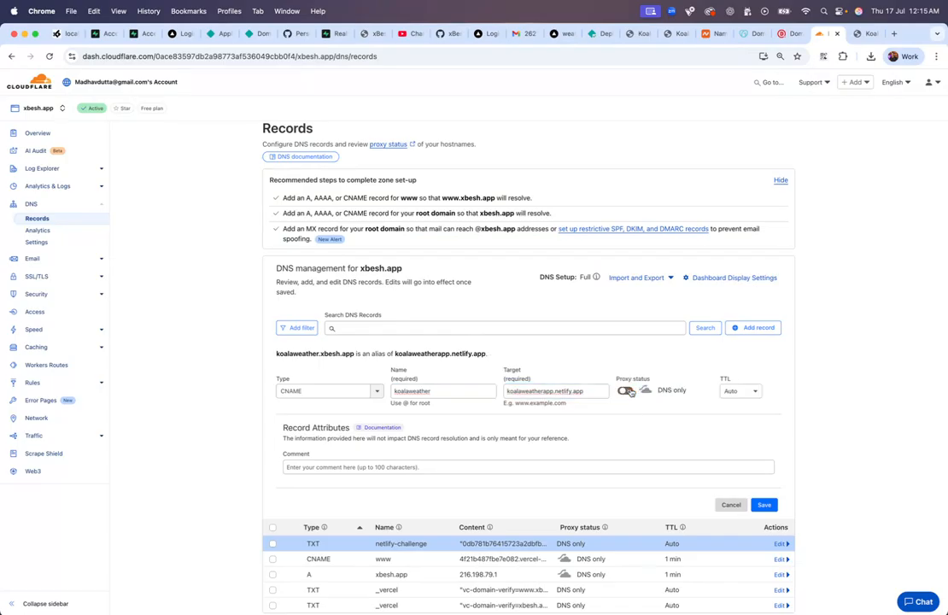
{"action": "left_click", "coordinate": [748, 391]}
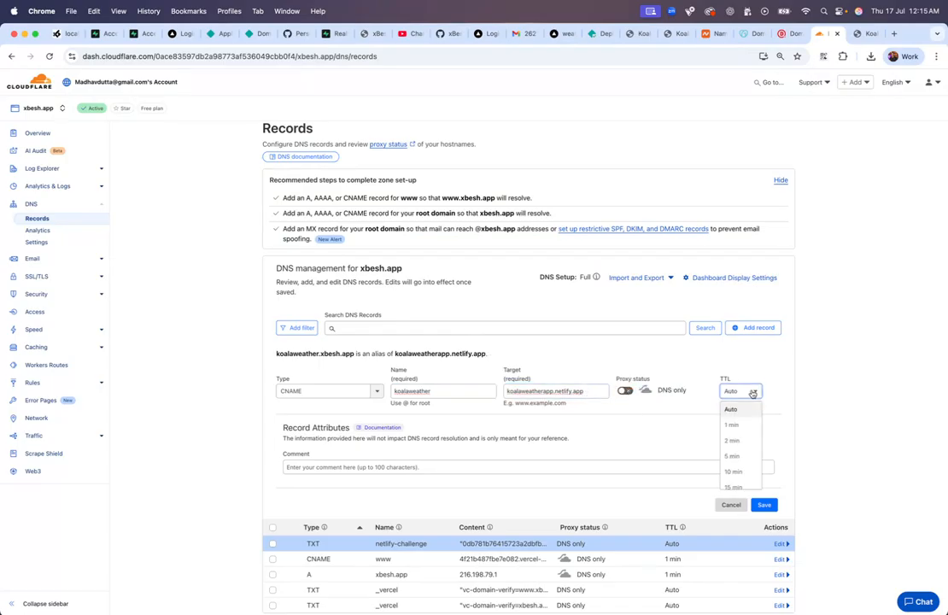
{"action": "left_click", "coordinate": [744, 425]}
{"action": "key", "text": "Return"}
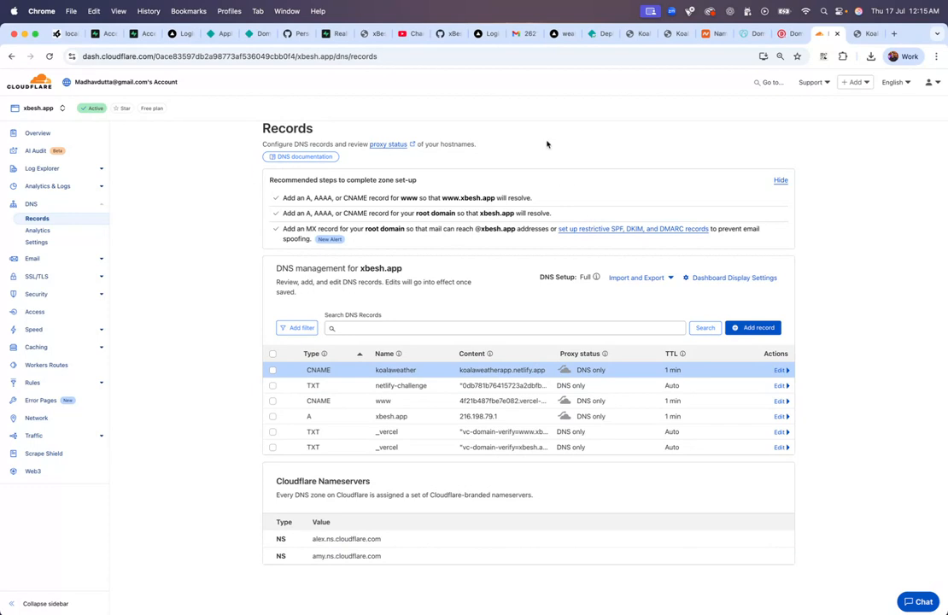
Return to Netlify's domain management, dismiss the DNS instructions and verify the DNS configuration for the SSL/TLS certificate.
{"action": "left_click", "coordinate": [261, 37]}
{"action": "left_click", "coordinate": [309, 502]}
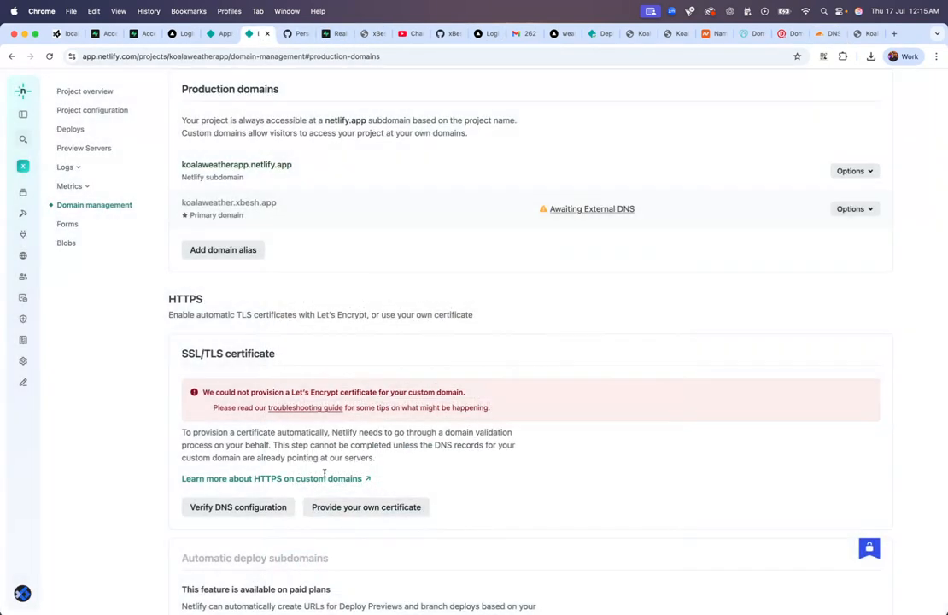
{"action": "scroll", "coordinate": [631, 265], "scroll_direction": "up", "scroll_amount": 2}
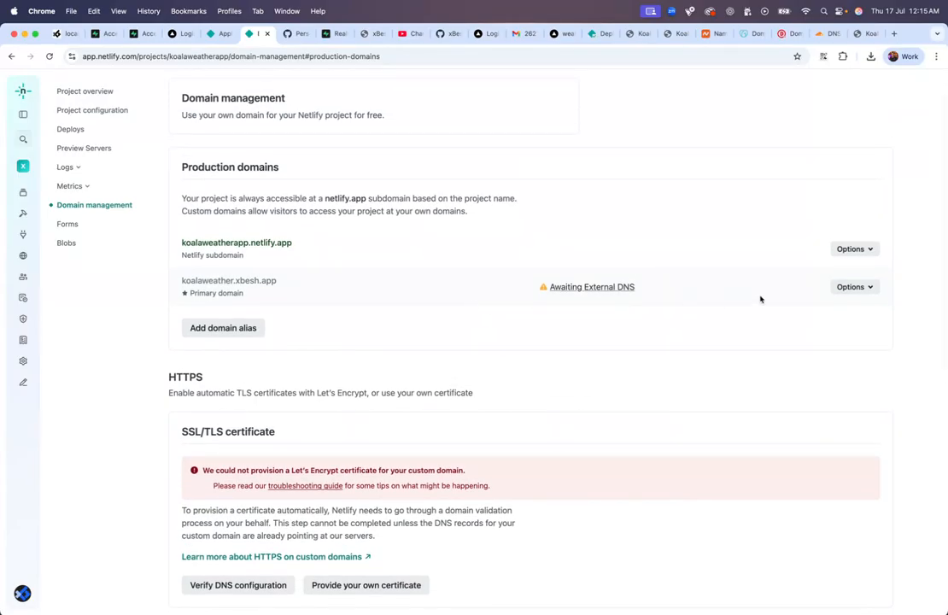
{"action": "scroll", "coordinate": [611, 387], "scroll_direction": "down", "scroll_amount": 5}
{"action": "left_click", "coordinate": [276, 374]}
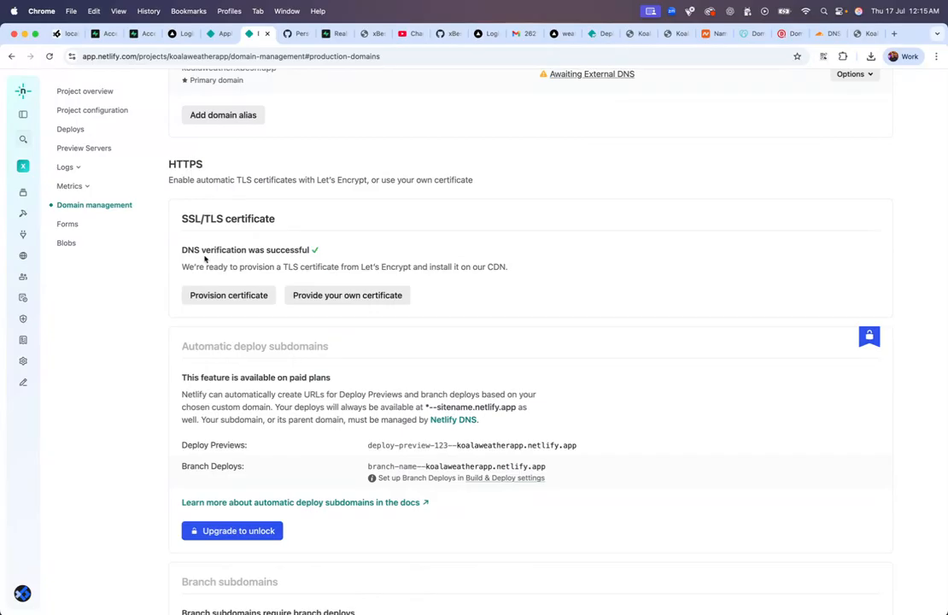
{"action": "scroll", "coordinate": [345, 253], "scroll_direction": "down", "scroll_amount": 5}
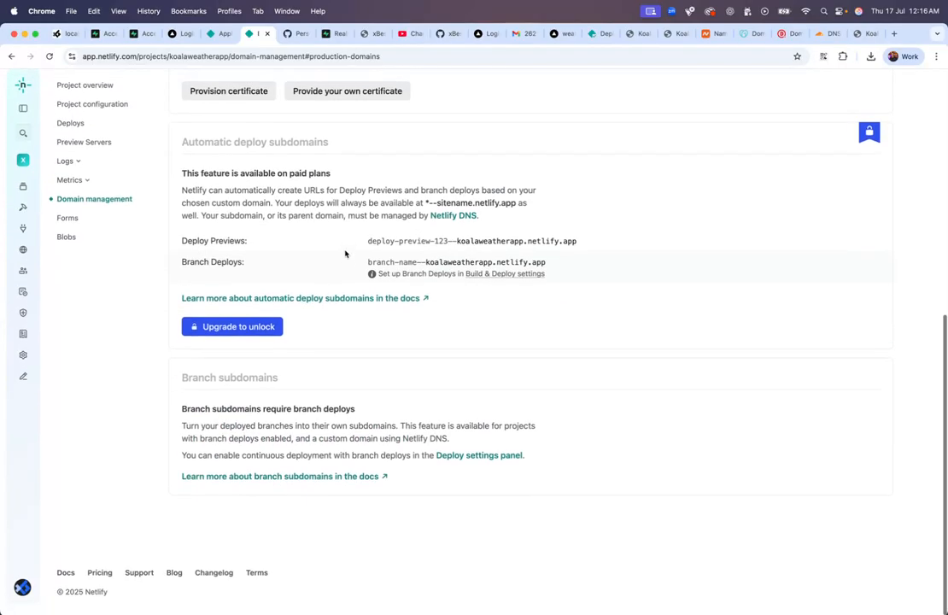
{"action": "scroll", "coordinate": [345, 253], "scroll_direction": "up", "scroll_amount": 10}
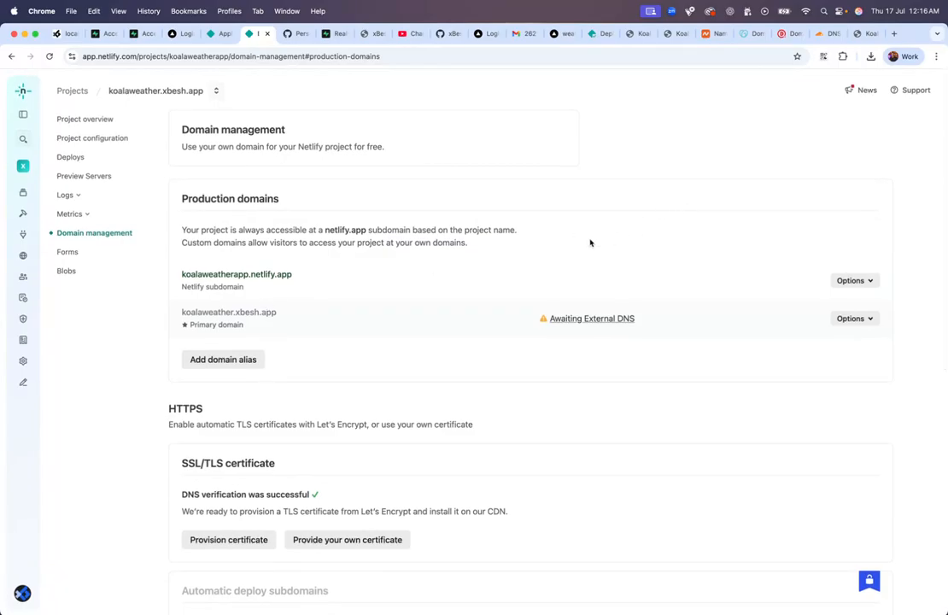
Open koalaweather.xbesh.app in a new browser tab and view the advanced details of the connection warning.
{"action": "left_click", "coordinate": [893, 34]}
{"action": "type", "text": "lko"}
{"action": "key", "text": "BackSpace"}
{"action": "key", "text": "BackSpace"}
{"action": "key", "text": "BackSpace"}
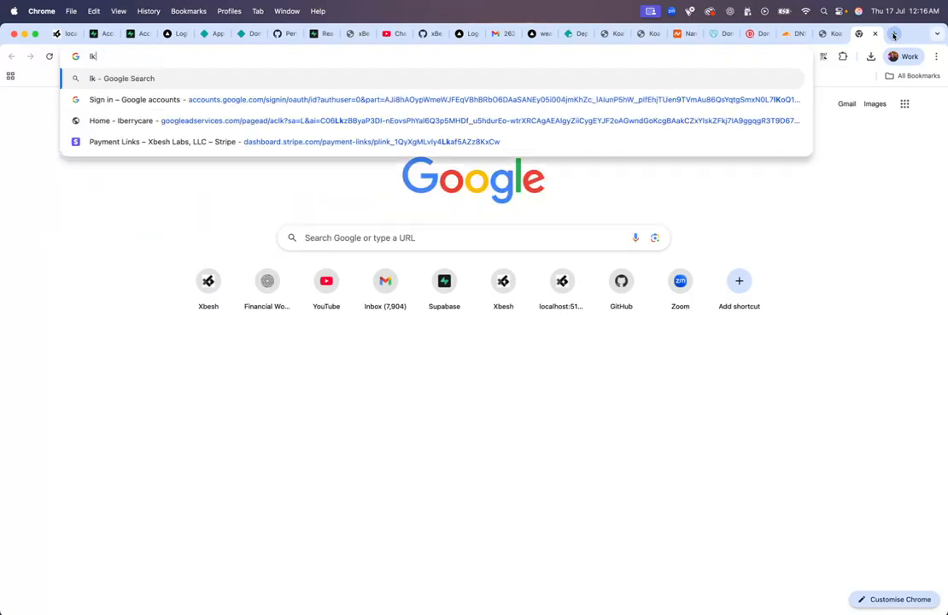
{"action": "type", "text": "koalaw"}
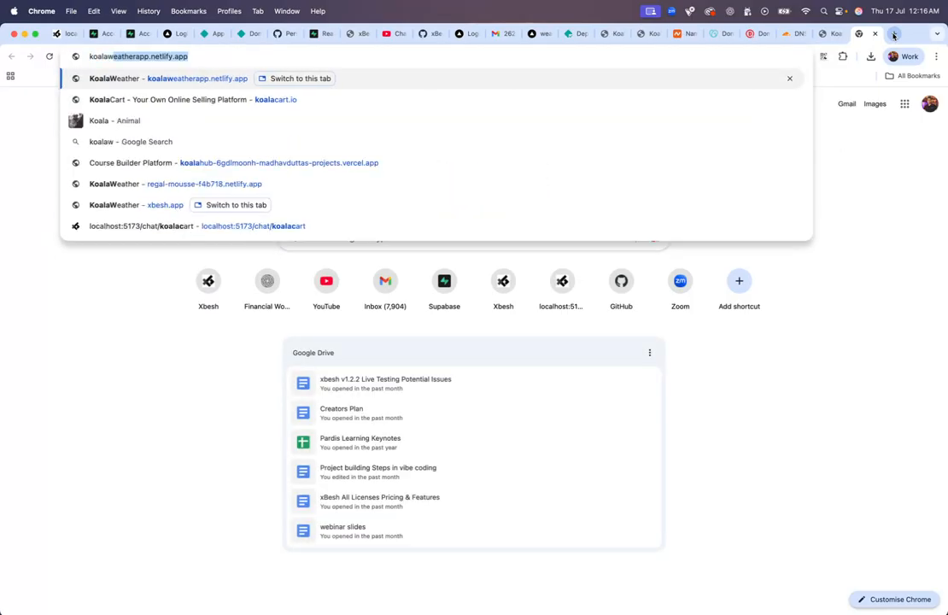
{"action": "type", "text": "eather.xbesh.p"}
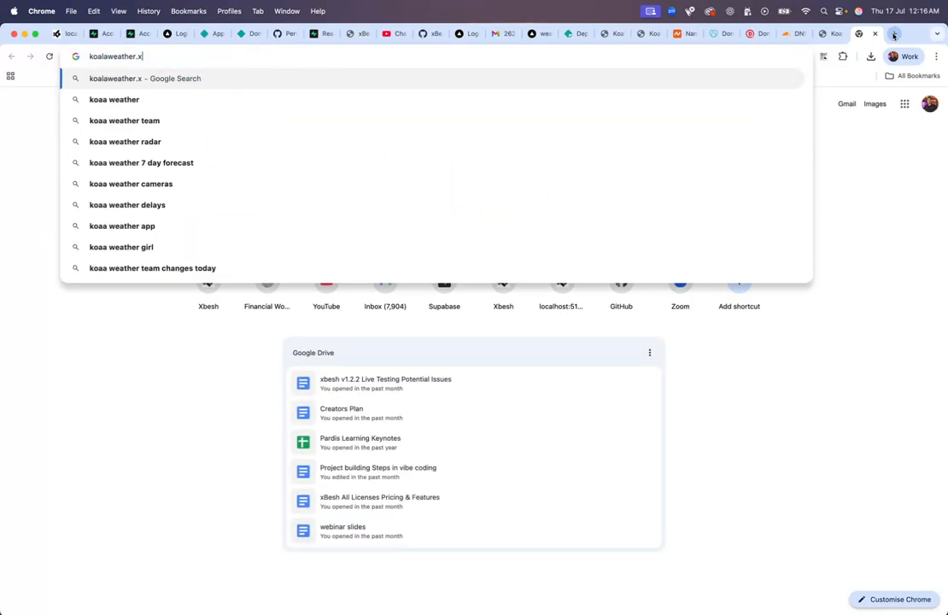
{"action": "key", "text": "BackSpace"}
{"action": "type", "text": "app"}
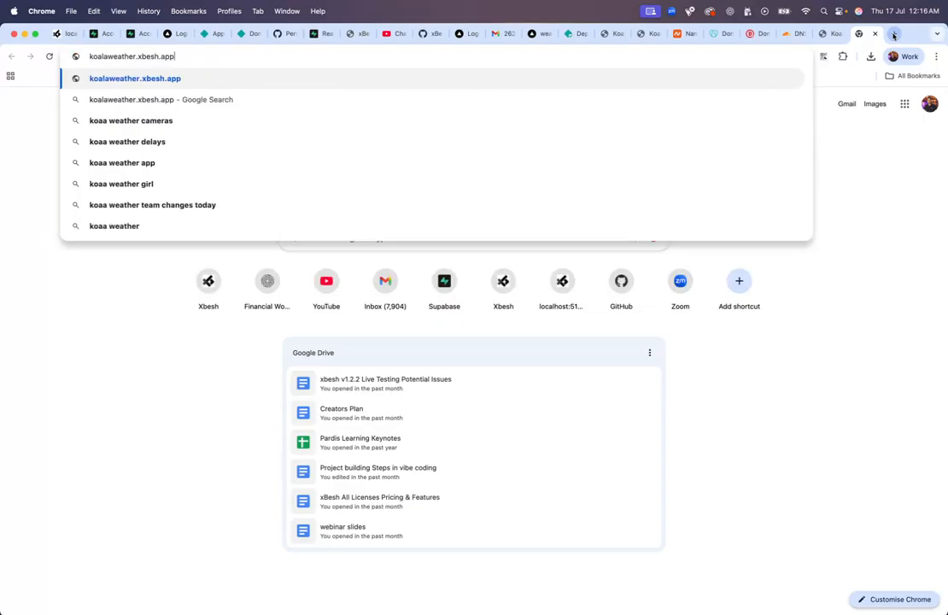
{"action": "key", "text": "Return"}
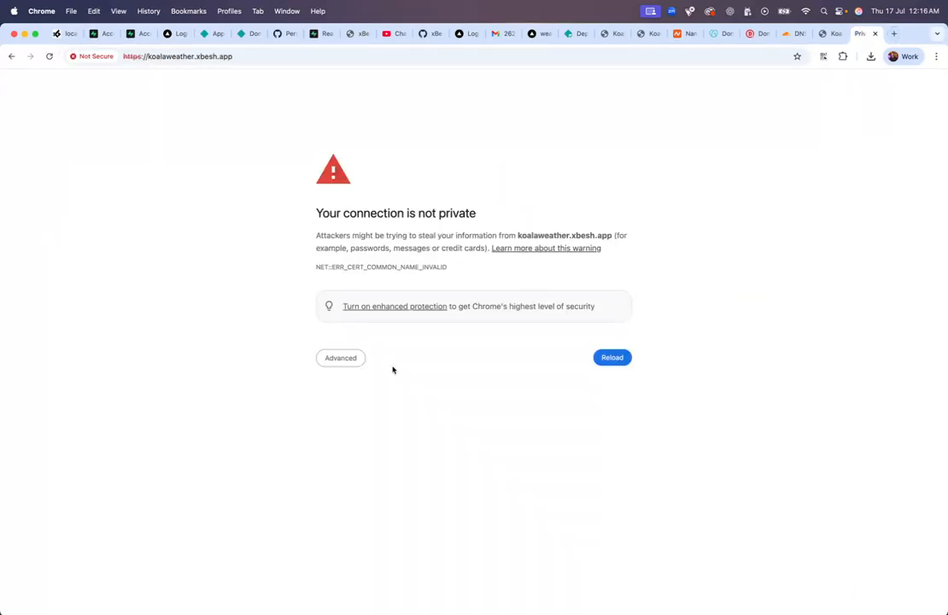
{"action": "left_click", "coordinate": [342, 360]}
{"action": "left_click", "coordinate": [214, 57]}
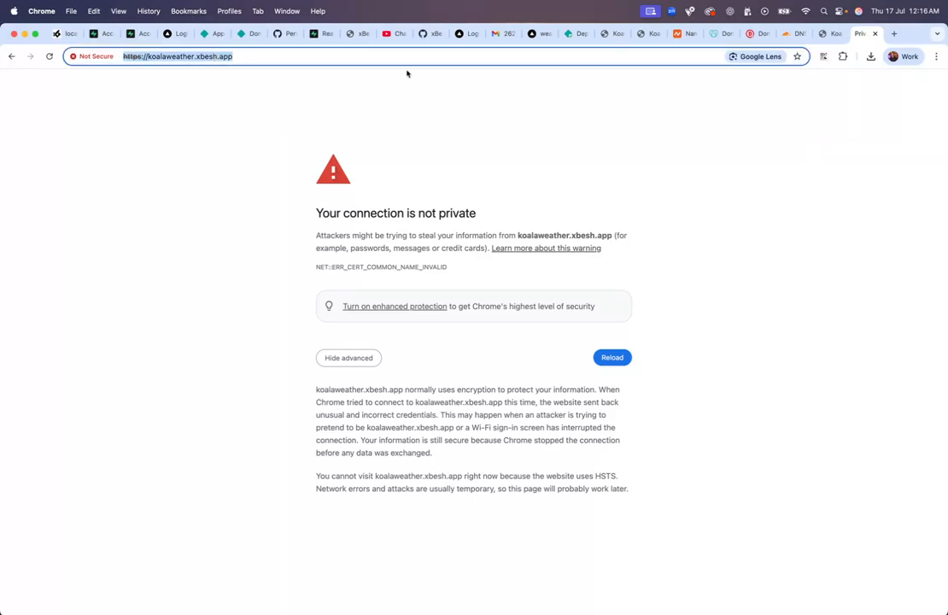
Back in Netlify, review the domain options and pending external DNS configuration of koalaweather.xbesh.app, closing both without changes.
{"action": "left_click", "coordinate": [243, 39]}
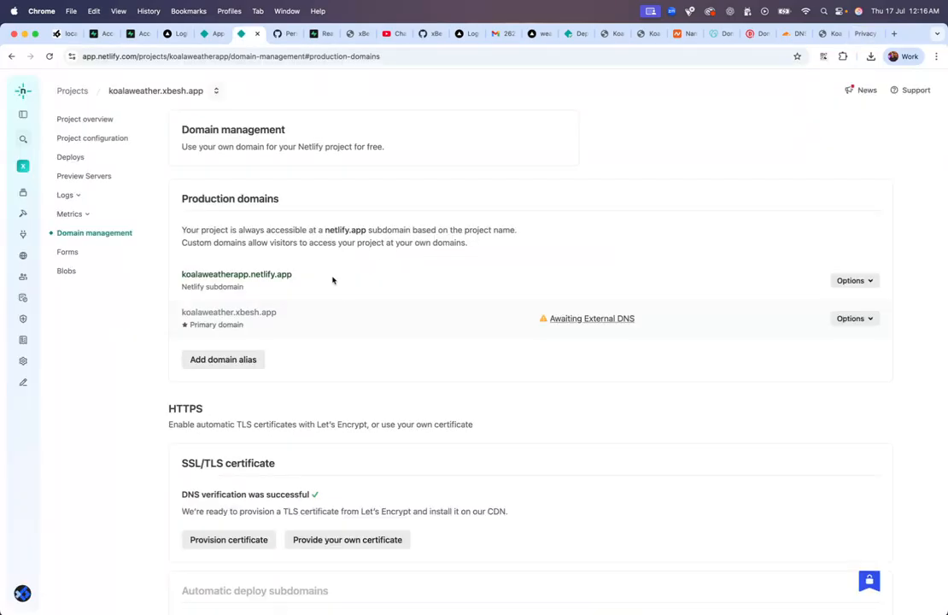
{"action": "left_click", "coordinate": [847, 320]}
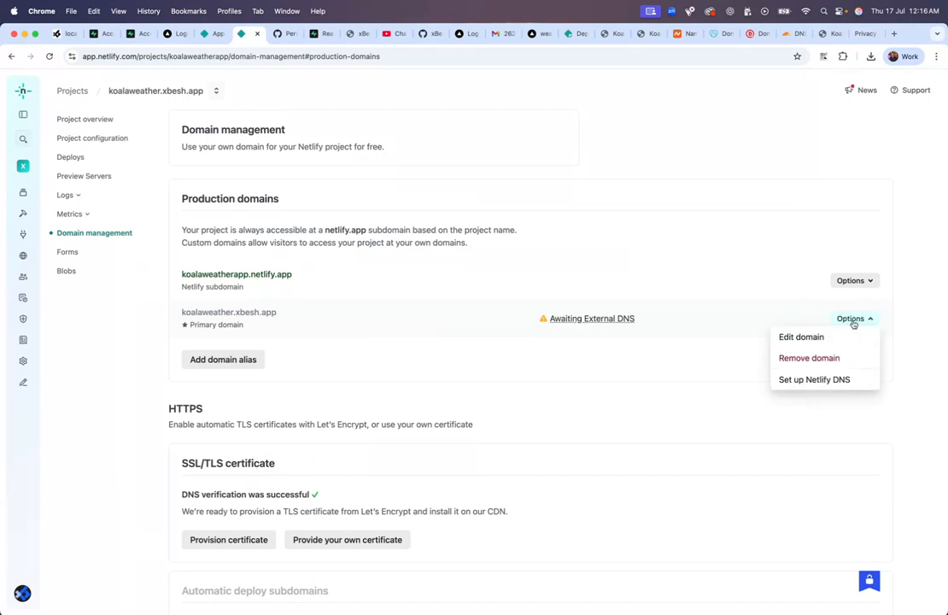
{"action": "left_click", "coordinate": [774, 277]}
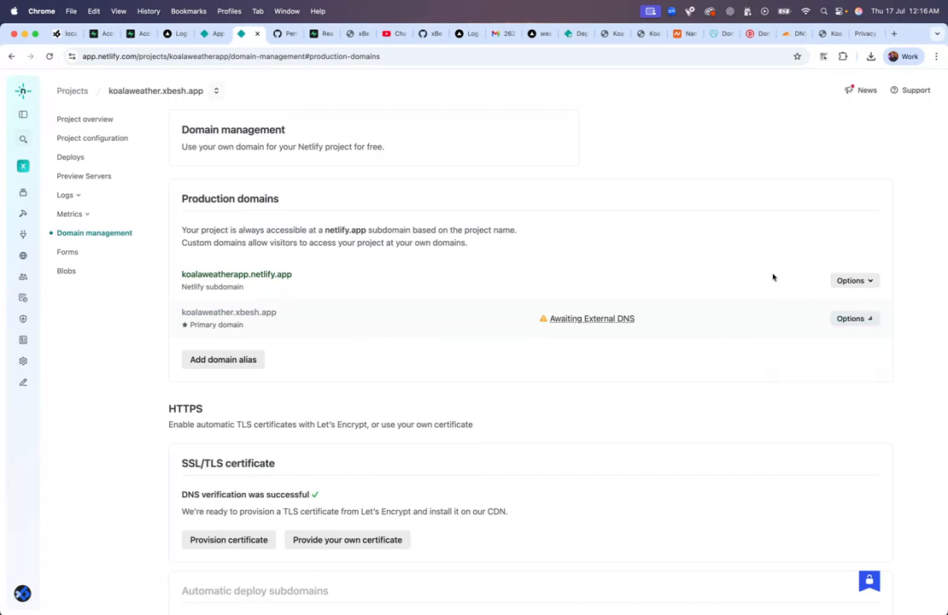
{"action": "left_click", "coordinate": [587, 319]}
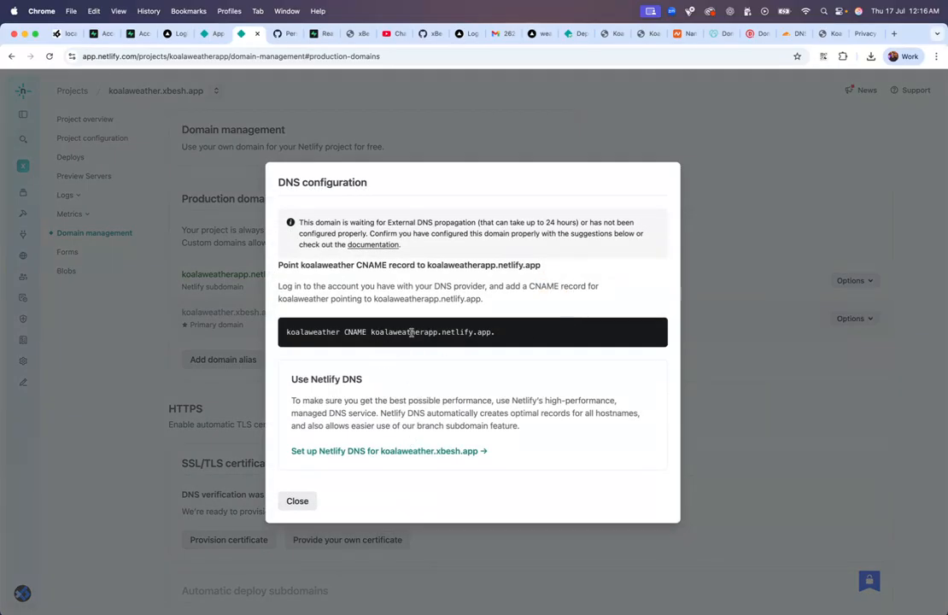
{"action": "left_click", "coordinate": [295, 502]}
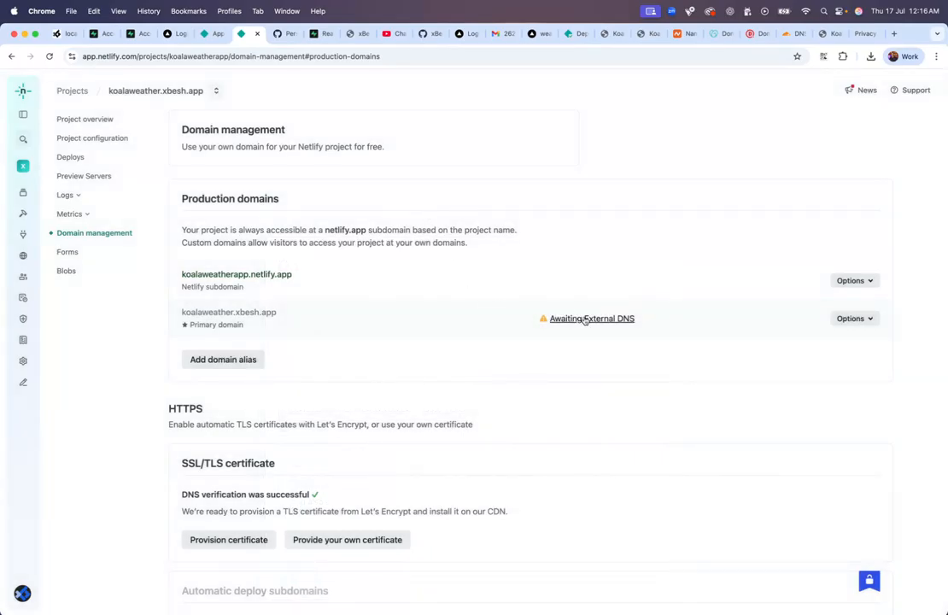
Reload Netlify's domain management page and verify the DNS configuration again.
{"action": "key", "text": "super+r"}
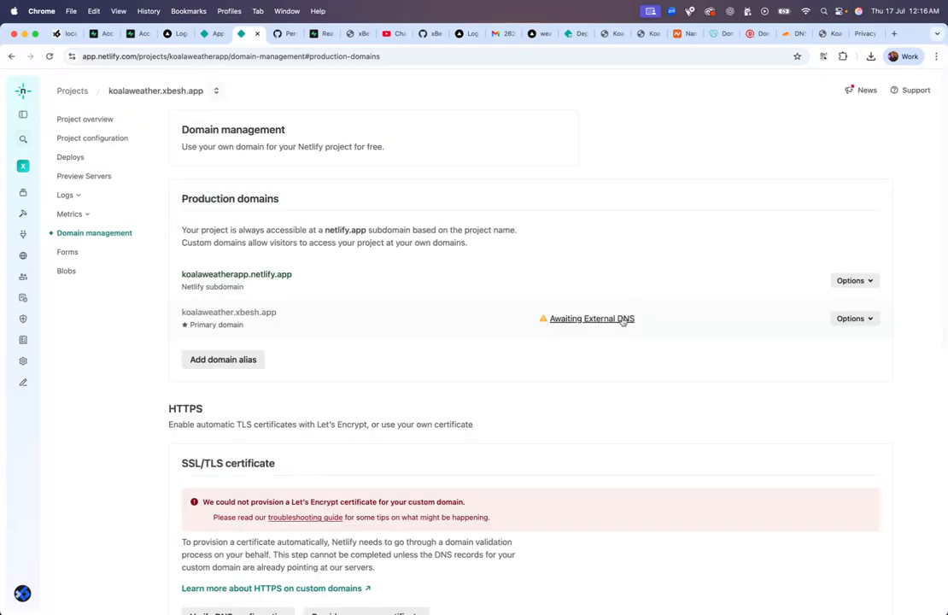
{"action": "left_click", "coordinate": [264, 444]}
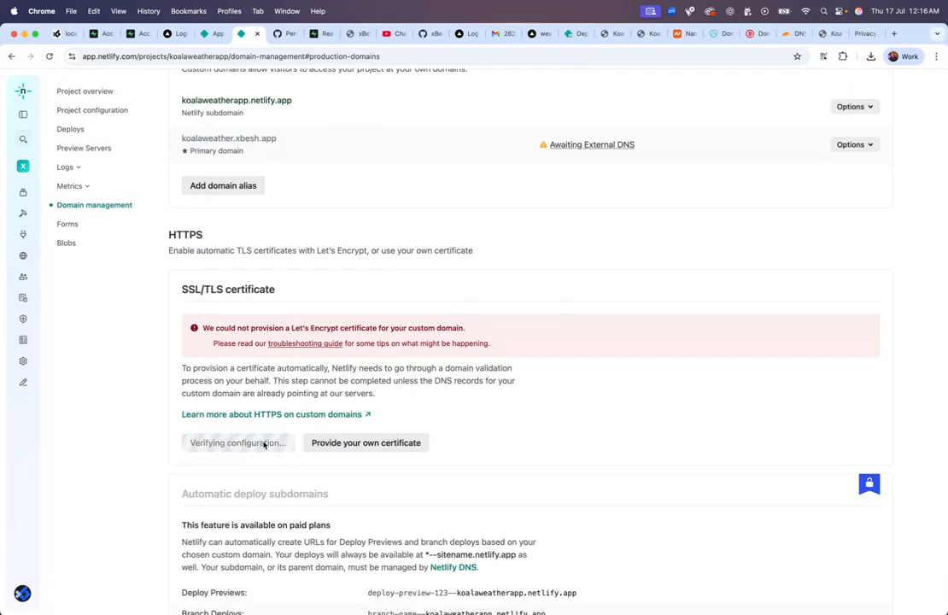
{"action": "scroll", "coordinate": [419, 427], "scroll_direction": "down", "scroll_amount": 5}
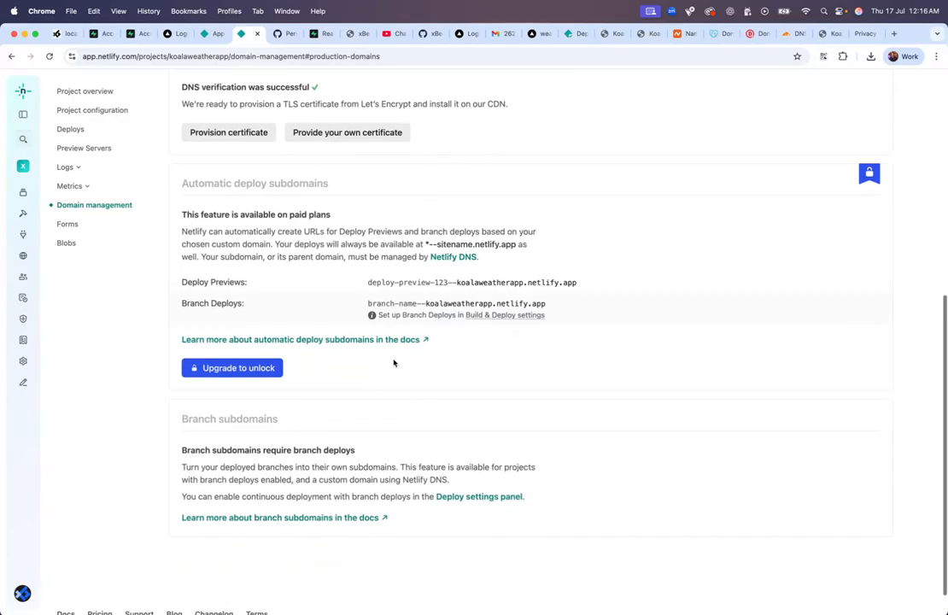
{"action": "scroll", "coordinate": [394, 363], "scroll_direction": "up", "scroll_amount": 2}
{"action": "scroll", "coordinate": [391, 288], "scroll_direction": "up", "scroll_amount": 1}
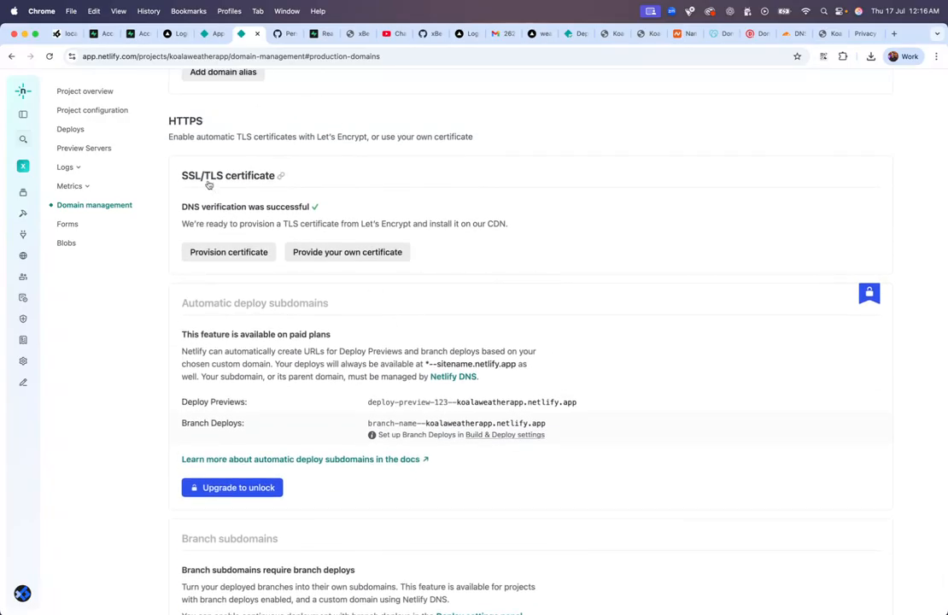
Try to provision a Let's Encrypt certificate for the custom domain, read the DNS propagation notice and dismiss the dialog.
{"action": "left_click", "coordinate": [248, 256]}
{"action": "left_click", "coordinate": [249, 255]}
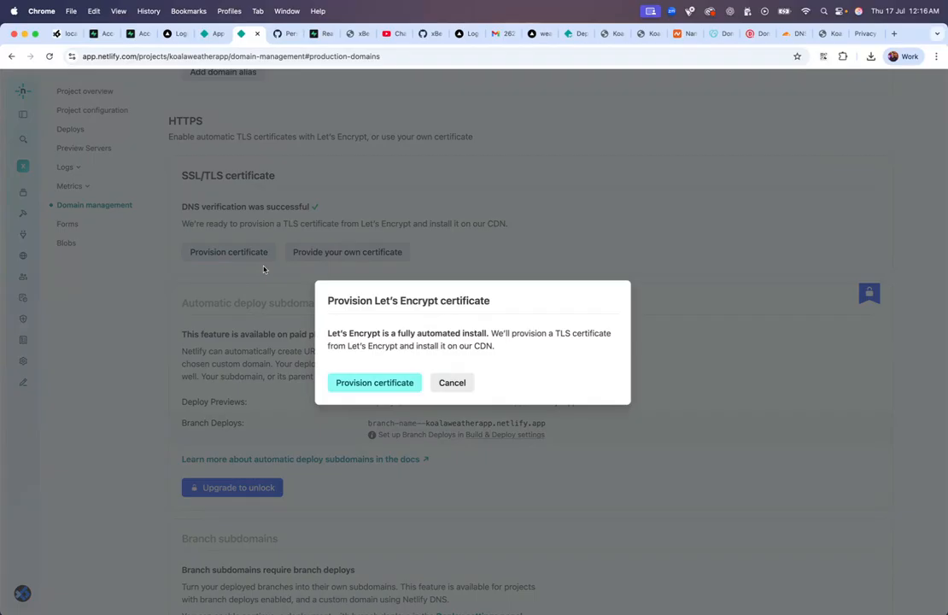
{"action": "left_click", "coordinate": [390, 384]}
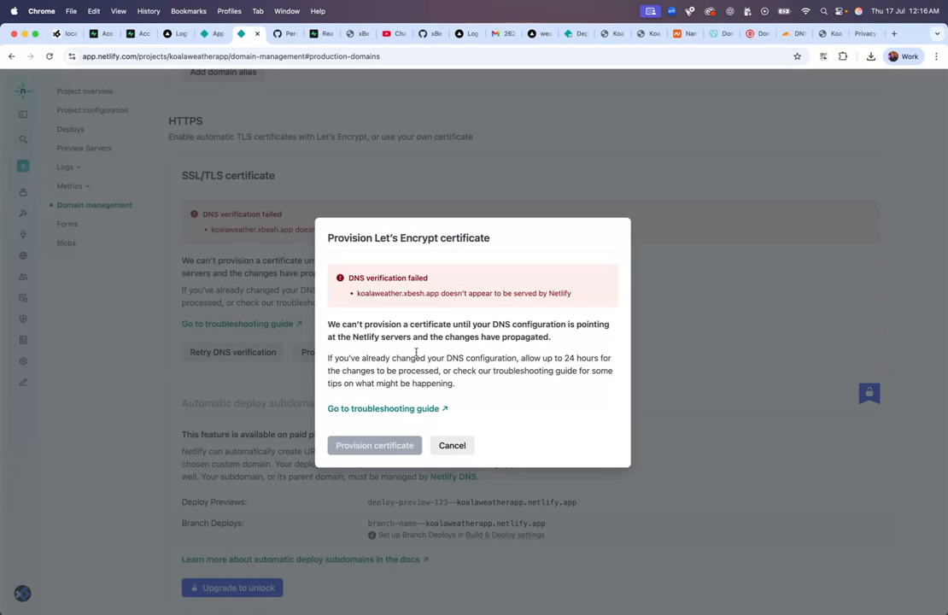
{"action": "left_click_drag", "start_coordinate": [328, 359], "coordinate": [597, 360]}
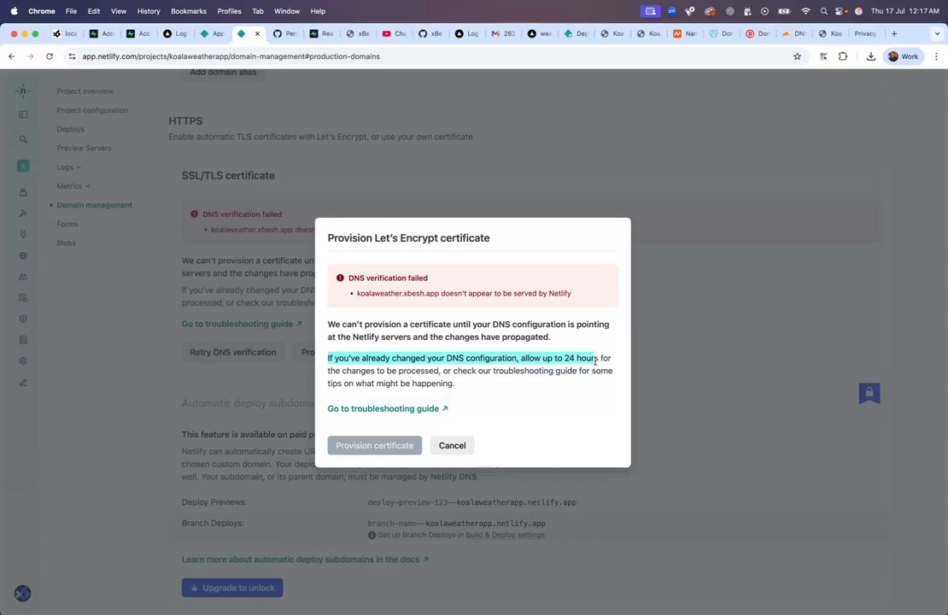
{"action": "left_click", "coordinate": [589, 362]}
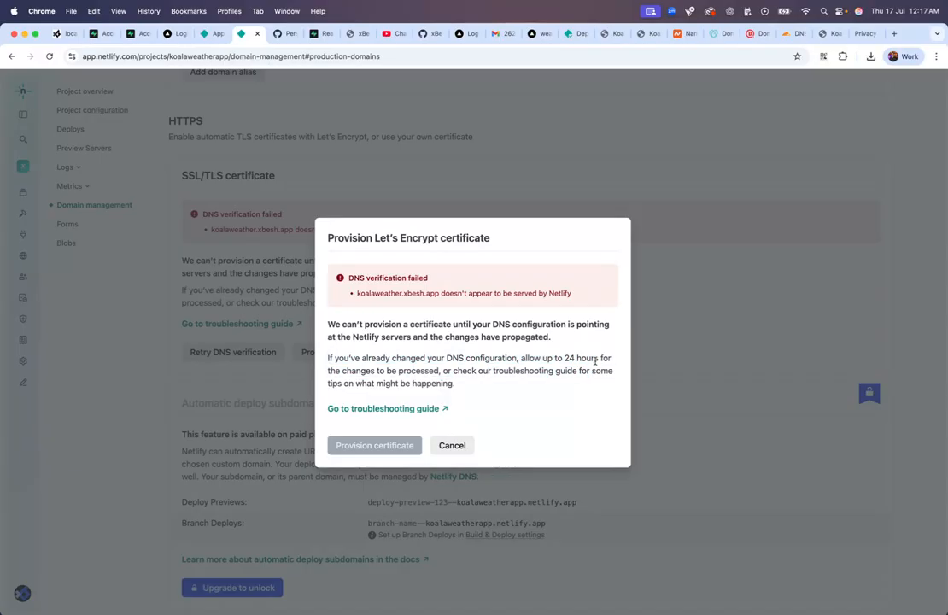
{"action": "left_click", "coordinate": [470, 445]}
Retry the DNS verification and request the Let's Encrypt certificate for koalaweather.xbesh.app again.
{"action": "left_click", "coordinate": [254, 329]}
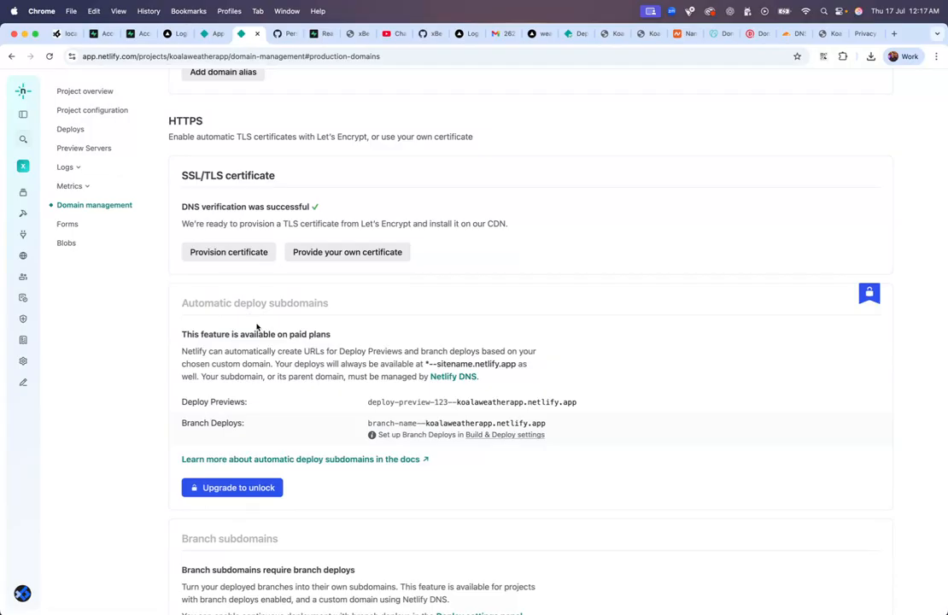
{"action": "scroll", "coordinate": [256, 327], "scroll_direction": "up", "scroll_amount": 2}
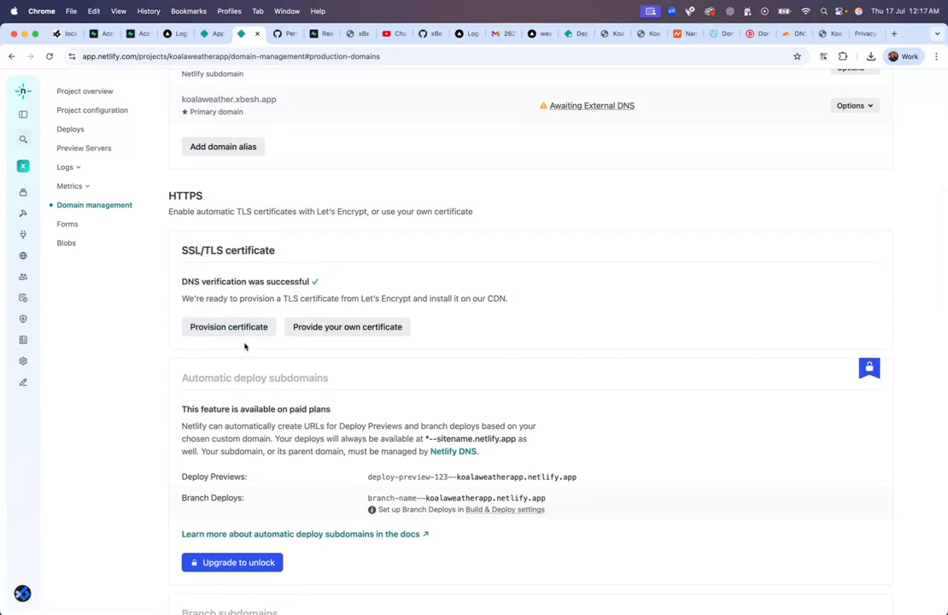
{"action": "scroll", "coordinate": [261, 322], "scroll_direction": "up", "scroll_amount": 3}
{"action": "scroll", "coordinate": [259, 322], "scroll_direction": "down", "scroll_amount": 2}
{"action": "left_click", "coordinate": [251, 435]}
{"action": "left_click", "coordinate": [392, 383]}
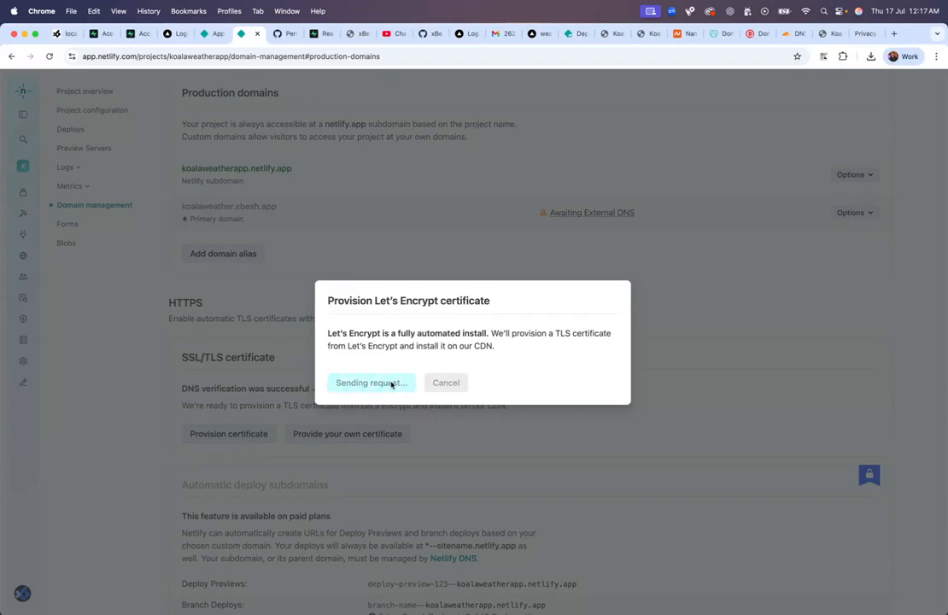
Read the certificate error, verify the DNS configuration again and copy the domain name koalaweather.xbesh.app from the verification message.
{"action": "scroll", "coordinate": [395, 351], "scroll_direction": "down", "scroll_amount": 3}
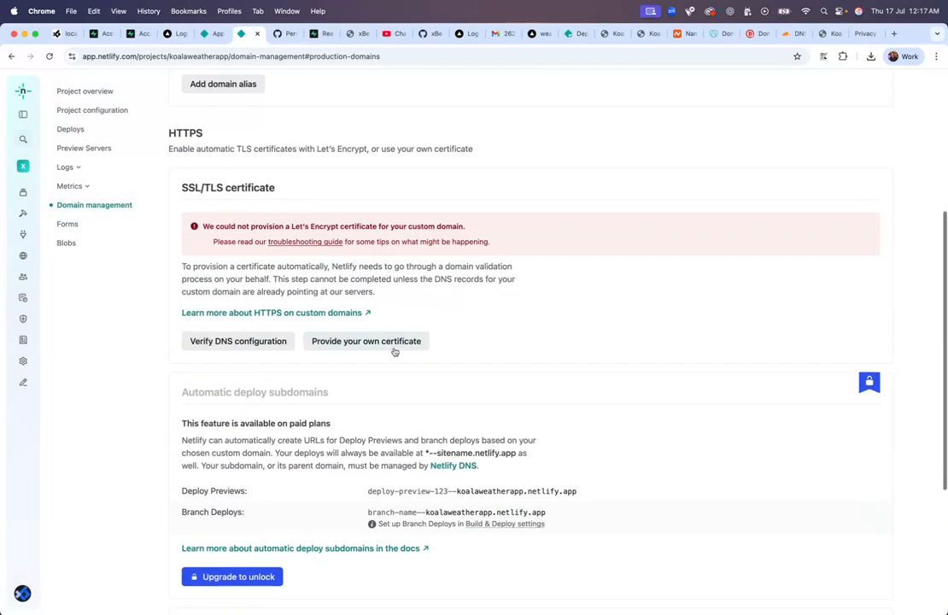
{"action": "left_click_drag", "start_coordinate": [263, 228], "coordinate": [461, 242]}
{"action": "left_click", "coordinate": [461, 242]}
{"action": "left_click", "coordinate": [275, 340]}
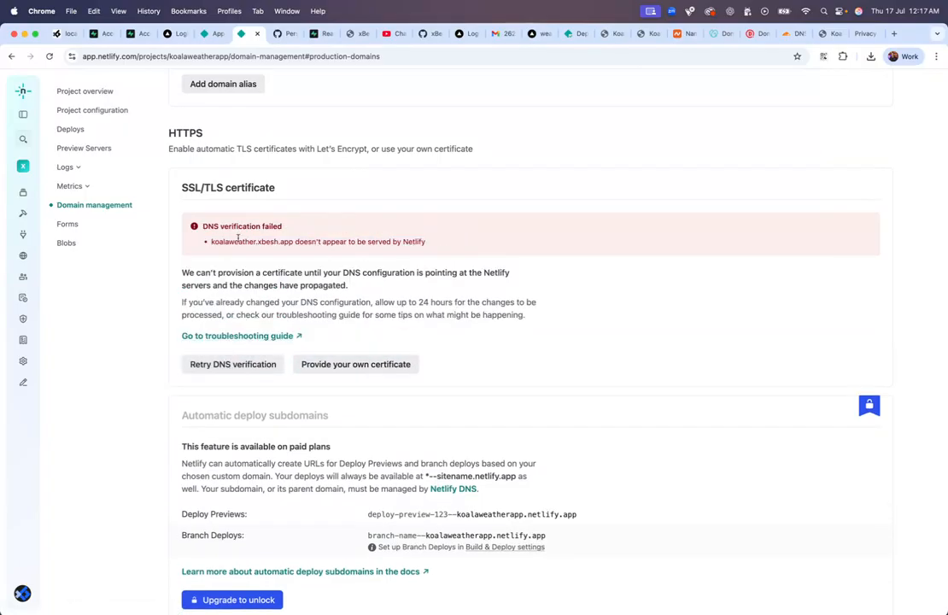
{"action": "left_click_drag", "start_coordinate": [213, 247], "coordinate": [427, 243]}
{"action": "left_click", "coordinate": [429, 244]}
{"action": "left_click_drag", "start_coordinate": [211, 243], "coordinate": [293, 243]}
{"action": "key", "text": "super+c"}
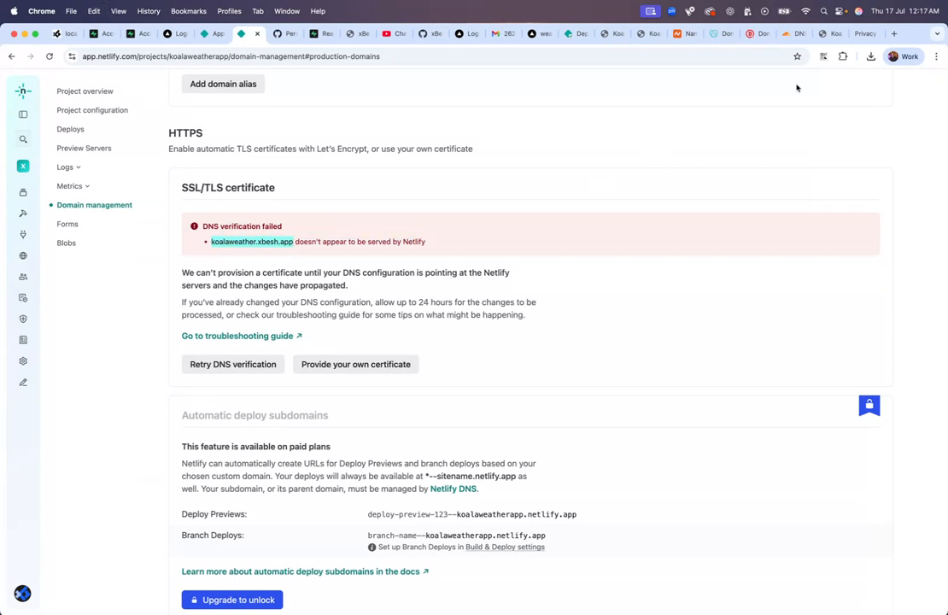
In Cloudflare, edit the koalaweather CNAME record so its target reads "koalaweatherapp.netlify.app." with a trailing dot, and save it.
{"action": "left_click", "coordinate": [791, 33]}
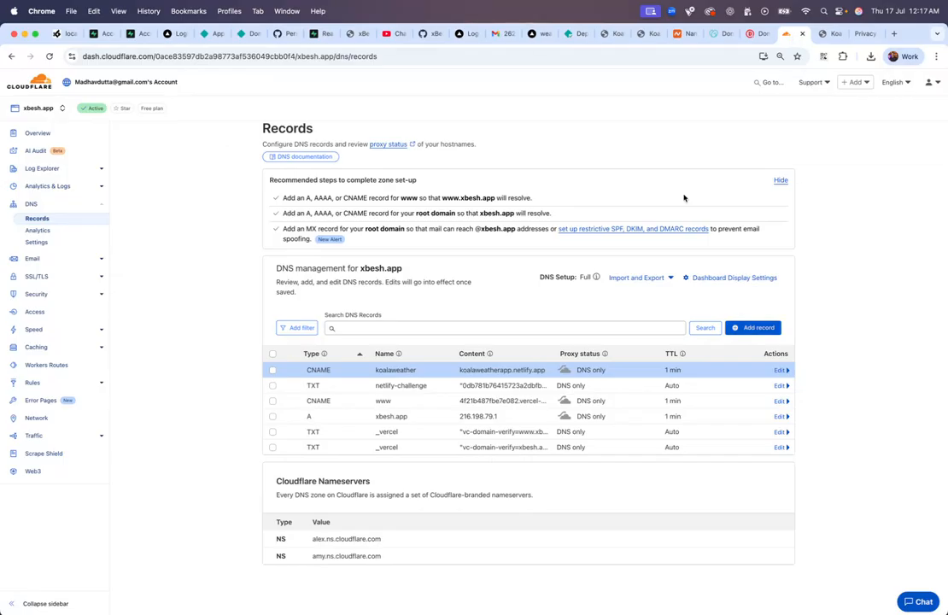
{"action": "left_click", "coordinate": [779, 370]}
{"action": "left_click", "coordinate": [590, 403]}
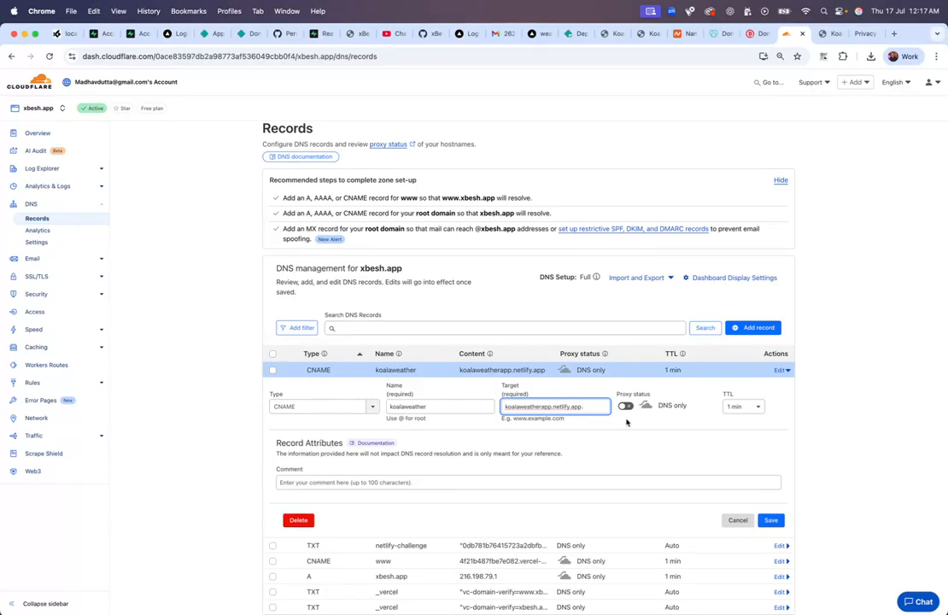
{"action": "left_click", "coordinate": [770, 520]}
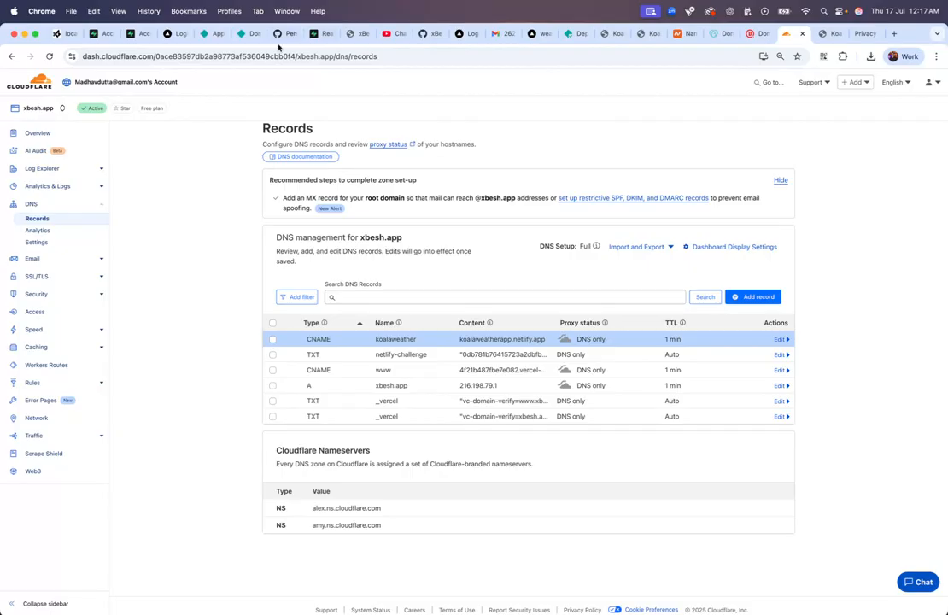
Back in Netlify, retry the DNS verification and request a Let's Encrypt certificate for the custom domain.
{"action": "left_click", "coordinate": [246, 35]}
{"action": "left_click", "coordinate": [248, 364]}
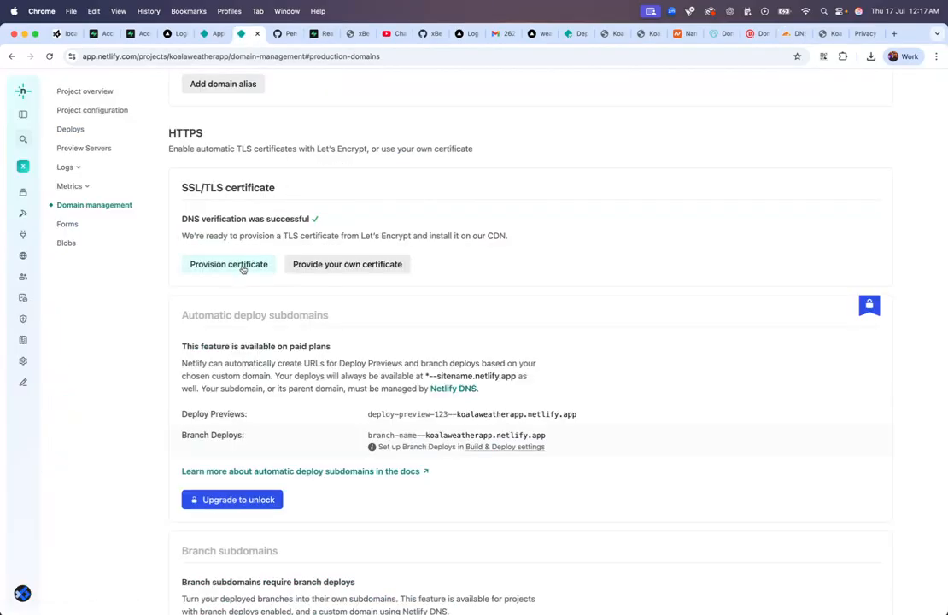
{"action": "left_click", "coordinate": [242, 268]}
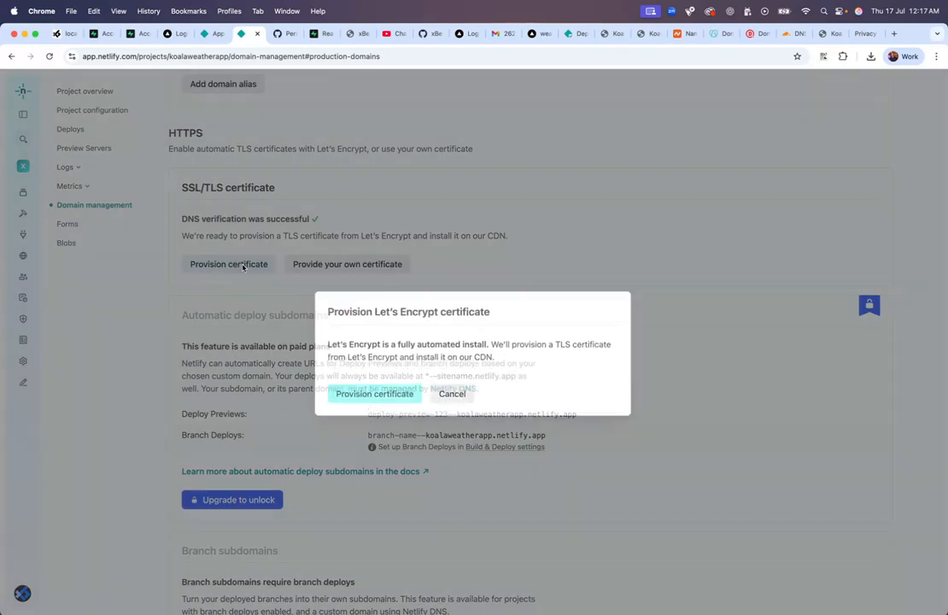
{"action": "left_click", "coordinate": [392, 383]}
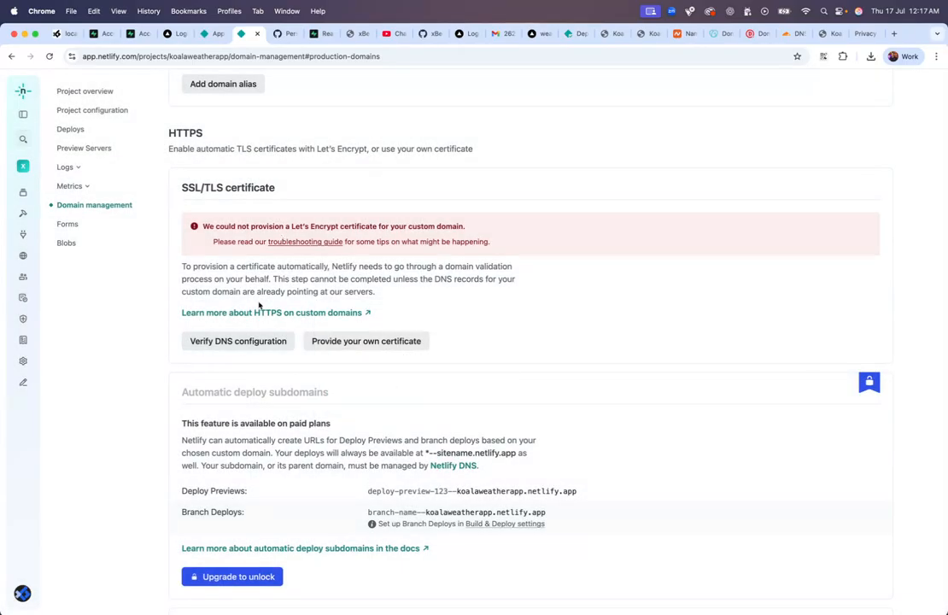
Repeat the DNS verification and the Let's Encrypt certificate request, and verify the DNS configuration once more.
{"action": "left_click", "coordinate": [257, 343]}
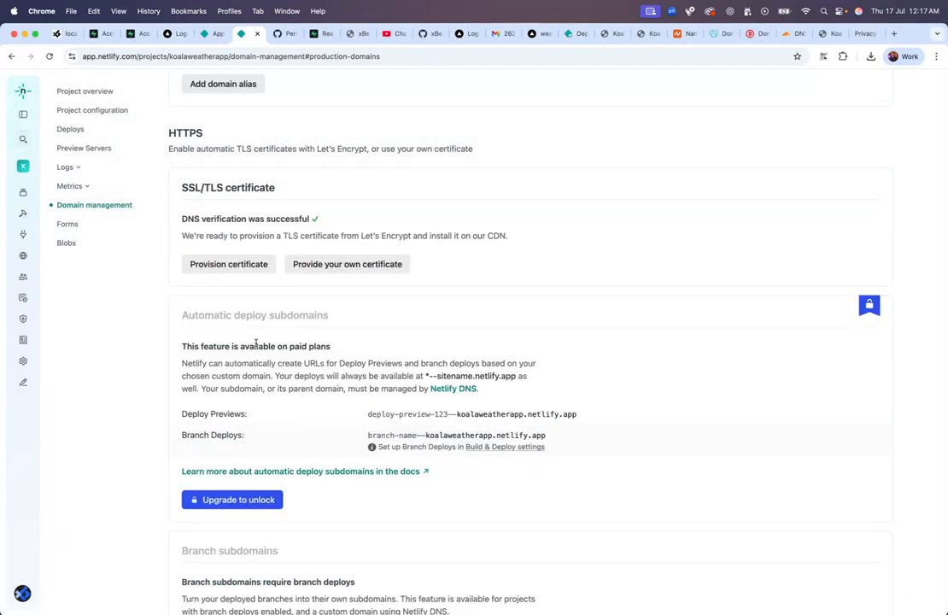
{"action": "left_click", "coordinate": [248, 272]}
{"action": "left_click", "coordinate": [396, 384]}
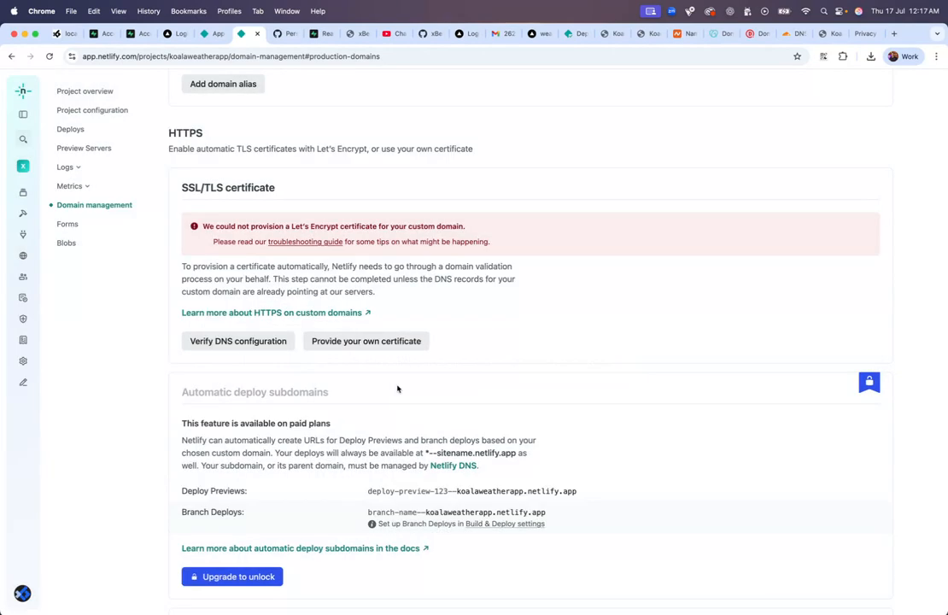
{"action": "left_click", "coordinate": [253, 343]}
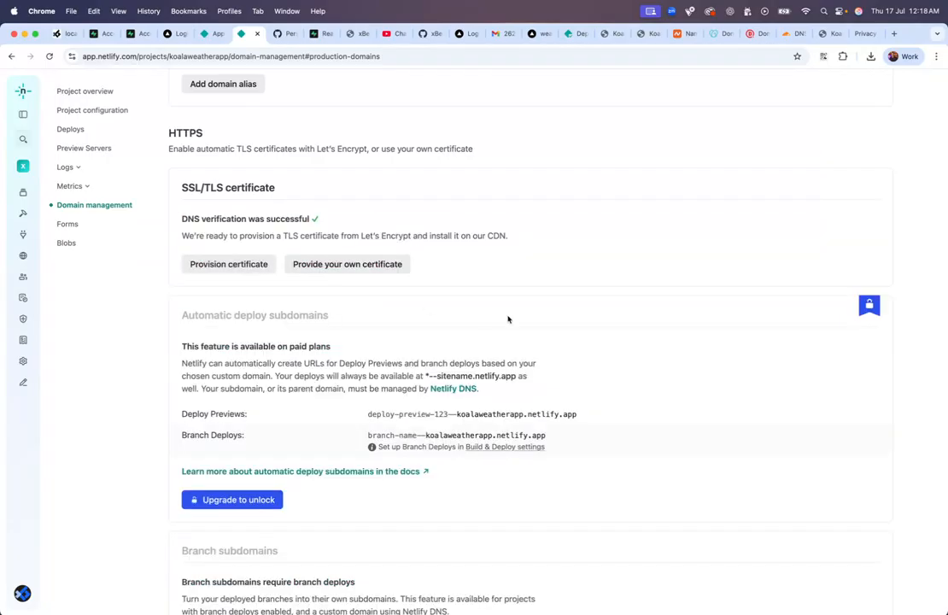
Reload the domain management page, review the DNS configuration details of koalaweather.xbesh.app and close them.
{"action": "scroll", "coordinate": [508, 319], "scroll_direction": "up", "scroll_amount": 5}
{"action": "key", "text": "super+r"}
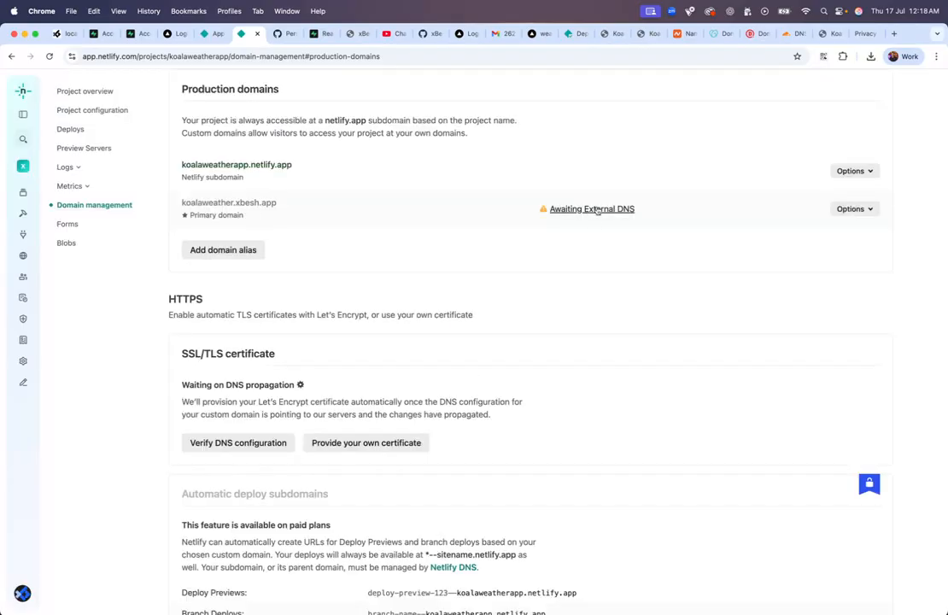
{"action": "left_click", "coordinate": [597, 209]}
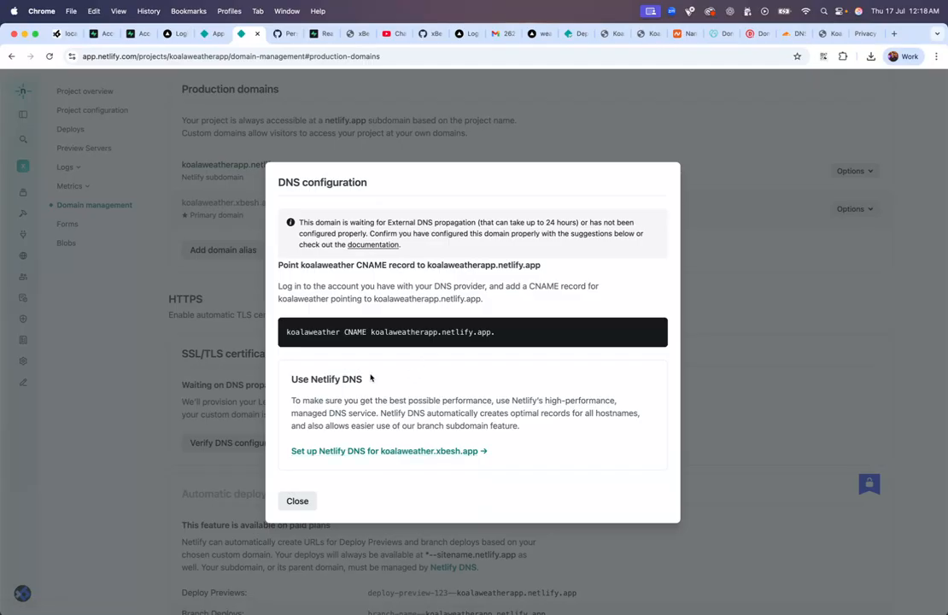
{"action": "left_click", "coordinate": [303, 504]}
{"action": "scroll", "coordinate": [777, 84], "scroll_direction": "up", "scroll_amount": 3}
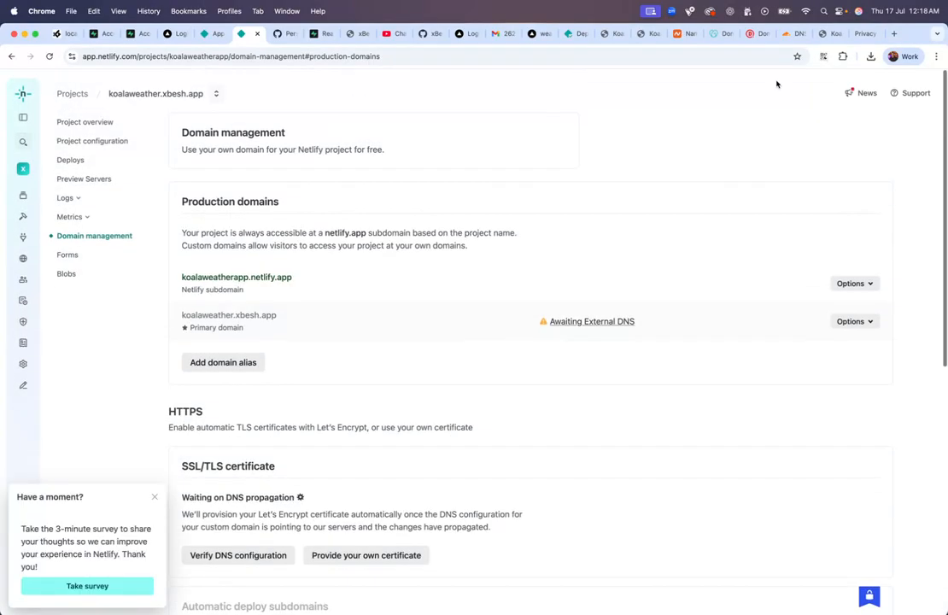
Load the site at koalaweather.xbesh.app, grant it location access and check its address and weather page.
{"action": "key", "text": "super+9"}
{"action": "key", "text": "Return"}
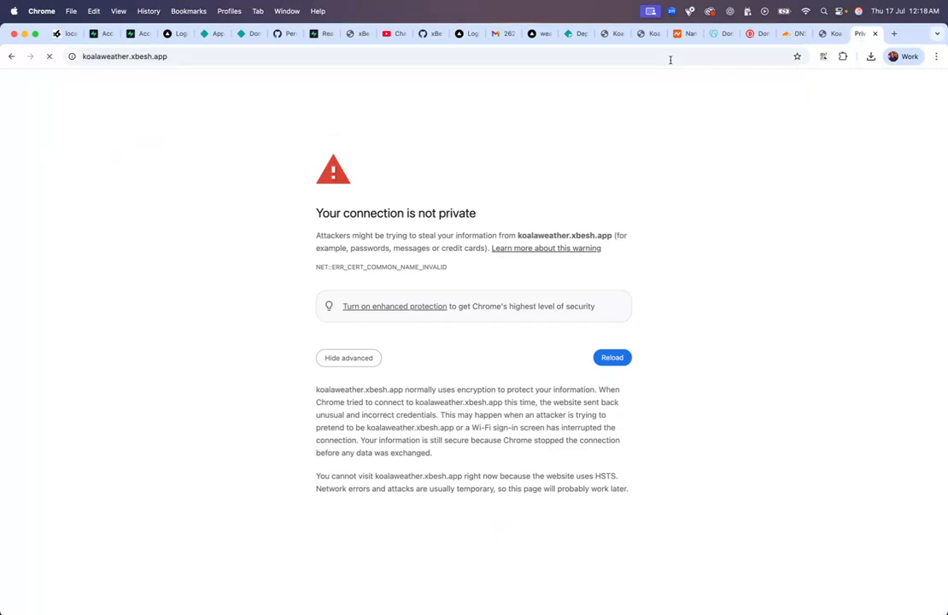
{"action": "left_click", "coordinate": [670, 60]}
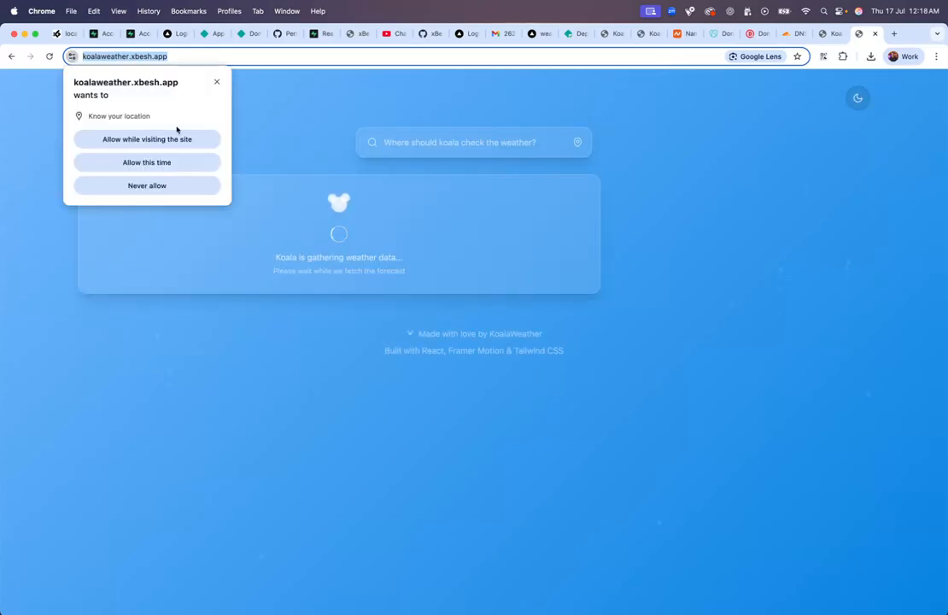
{"action": "left_click", "coordinate": [175, 135]}
{"action": "left_click", "coordinate": [162, 163]}
{"action": "left_click", "coordinate": [119, 56]}
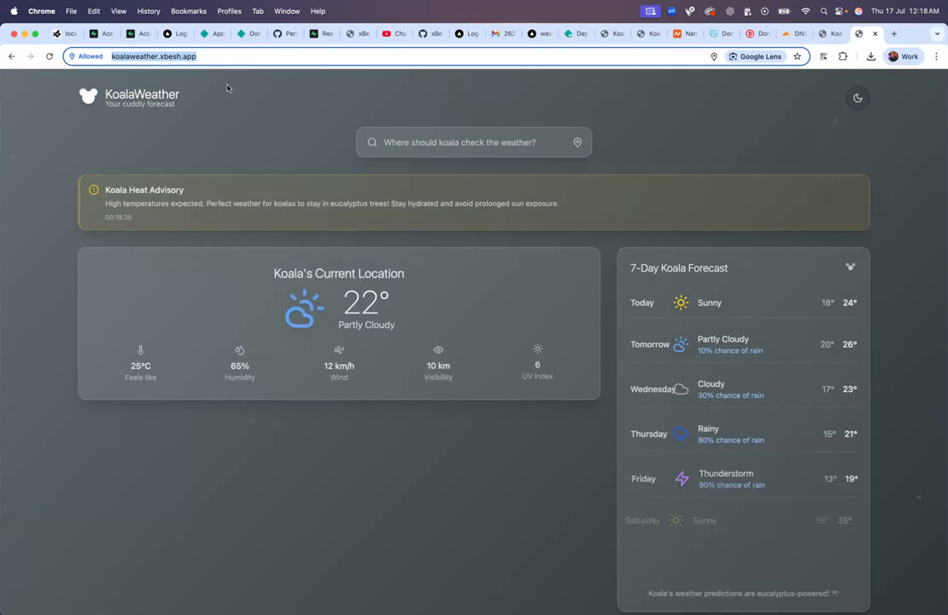
{"action": "left_click", "coordinate": [229, 89]}
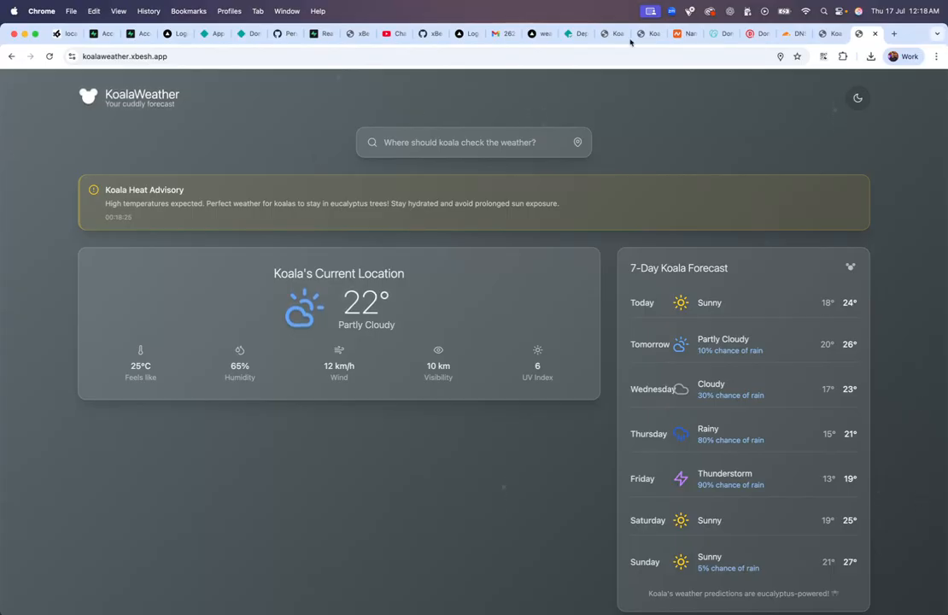
{"action": "key", "text": "super+t"}
{"action": "type", "text": "www"}
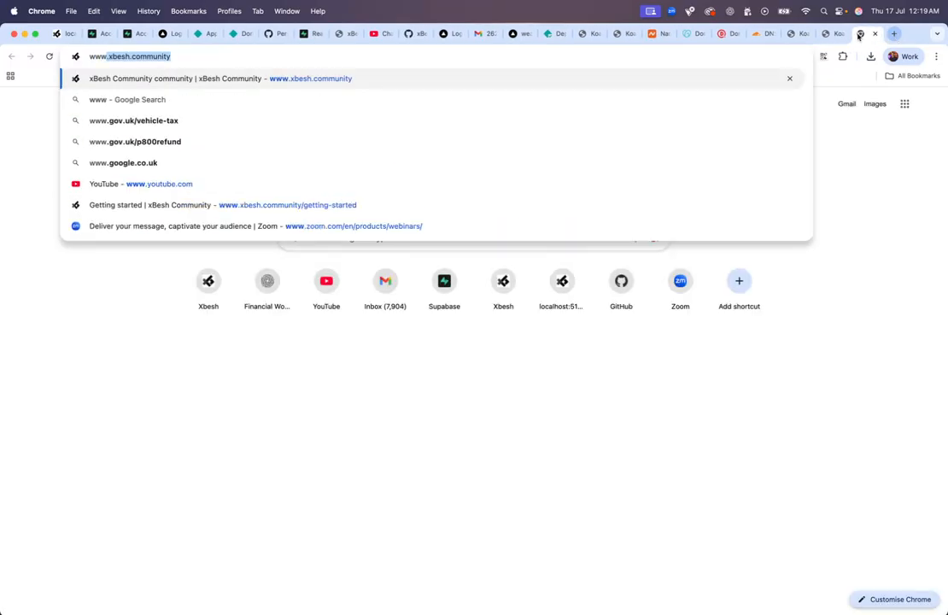
{"action": "left_click", "coordinate": [181, 57]}
{"action": "type", "text": "/"}
{"action": "key", "text": "Down"}
{"action": "key", "text": "Down"}
{"action": "key", "text": "Return"}
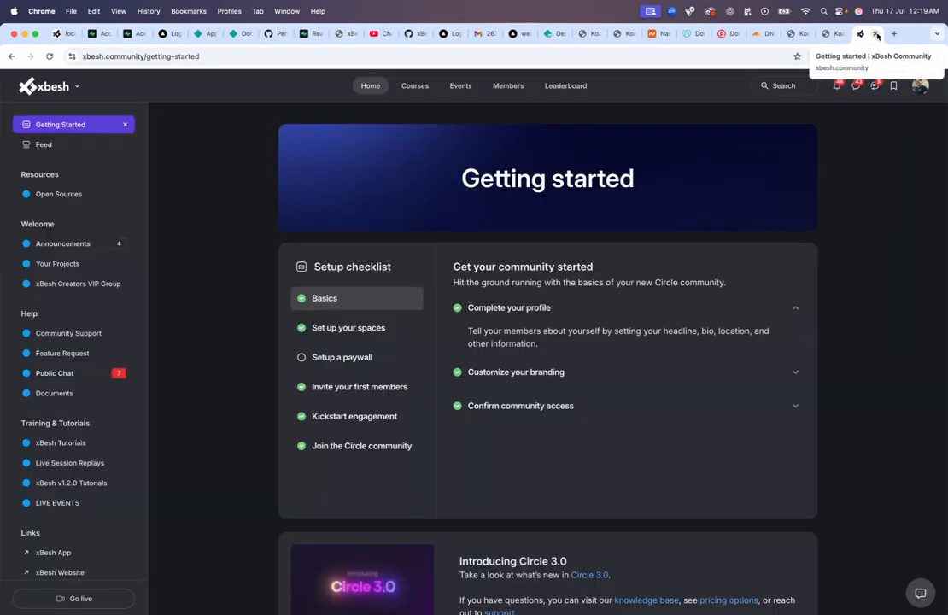
{"action": "left_click", "coordinate": [875, 34]}
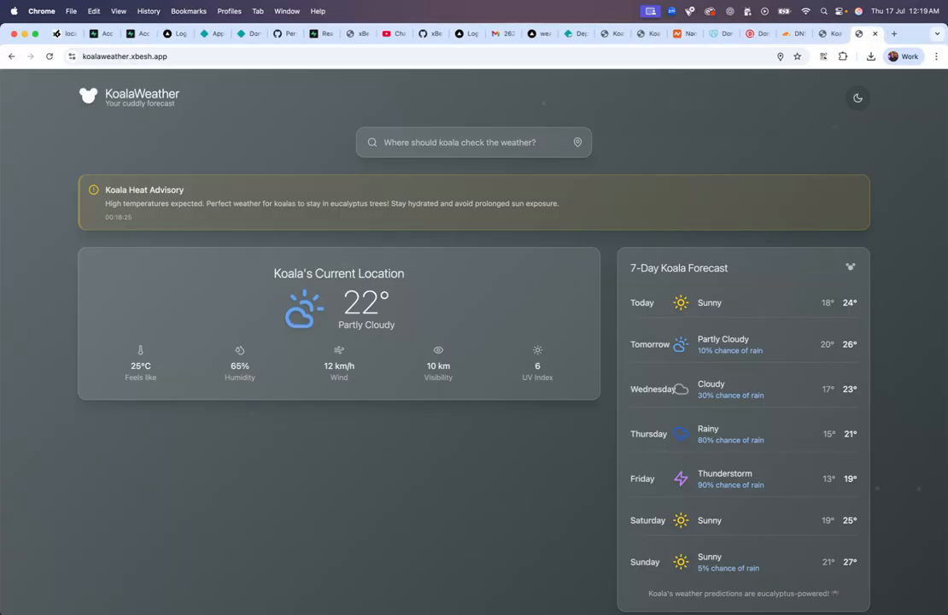